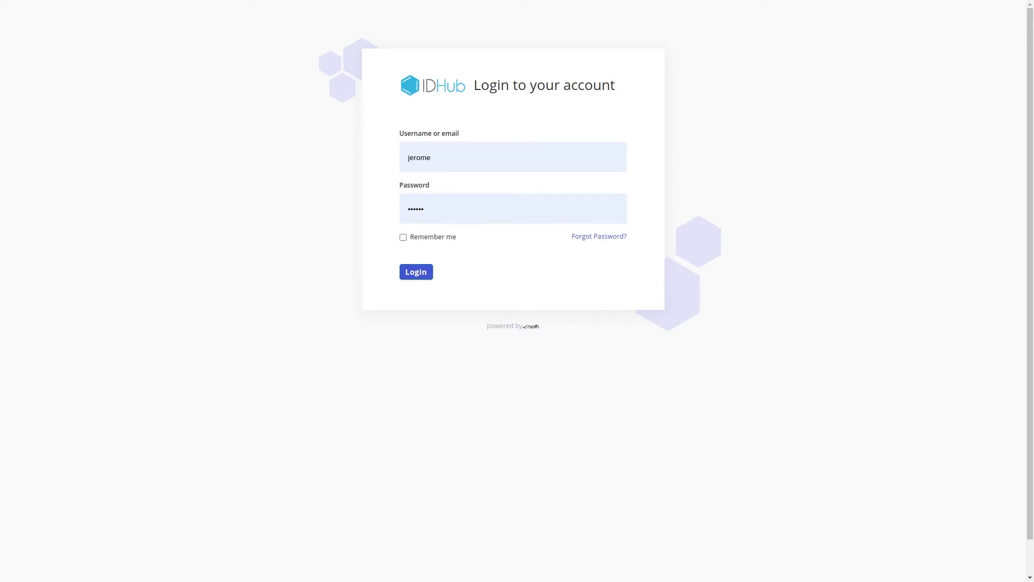
Log in with the prefilled credentials and start creating a new custom form.
left_click(413, 274)
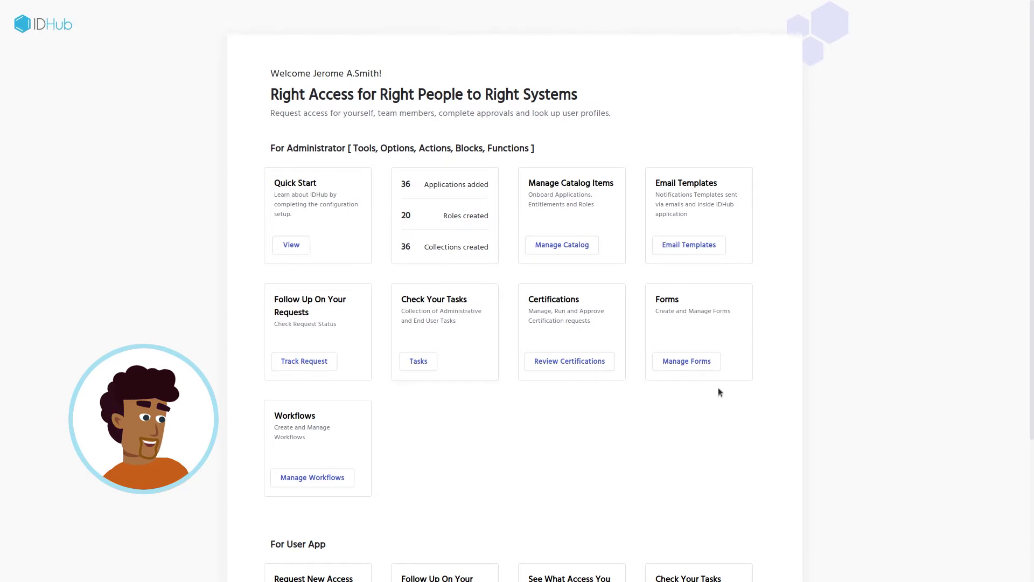
left_click(687, 362)
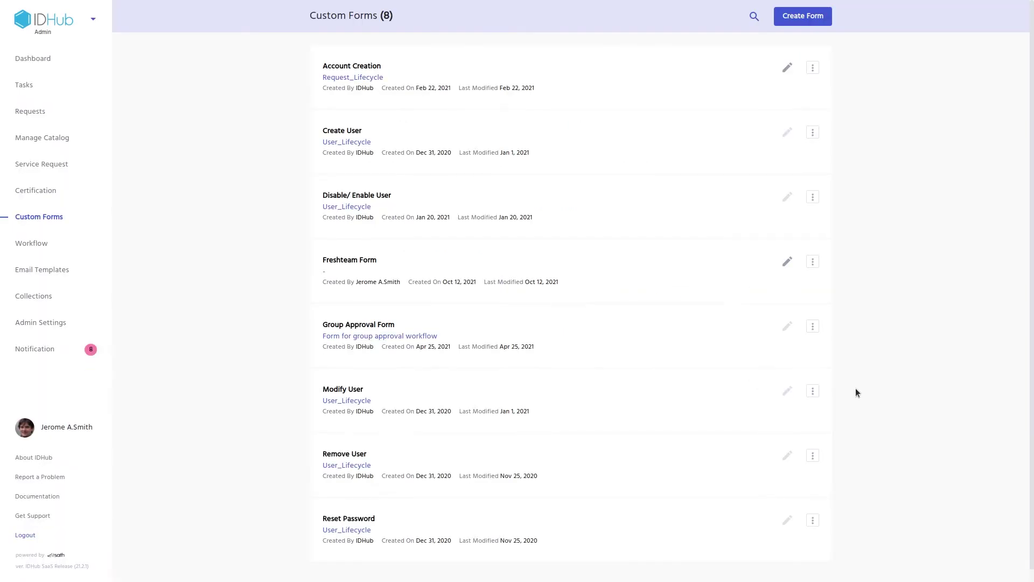
left_click(786, 18)
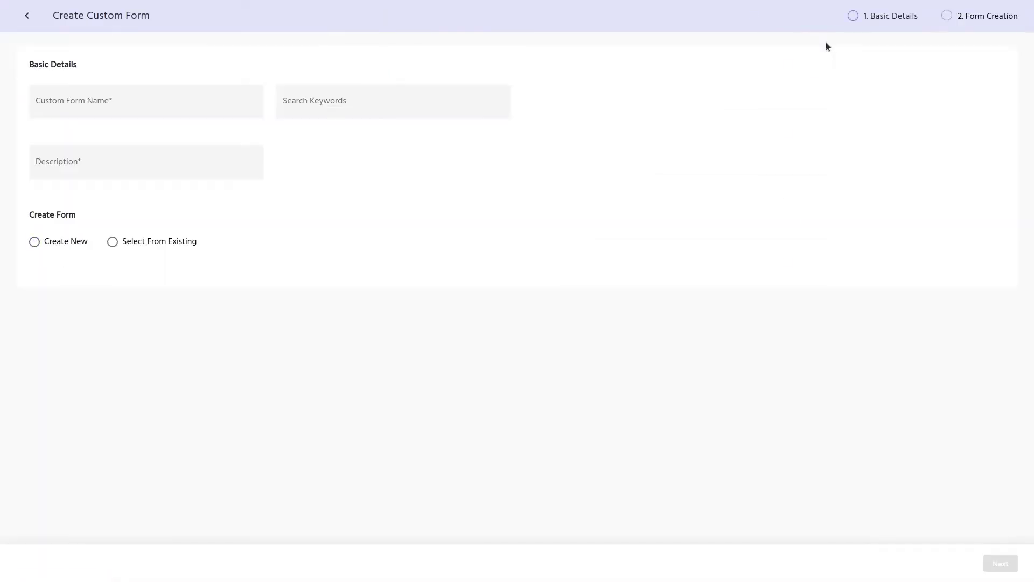
Name the new form Radaar Form and describe it as "Complete this form when requesting for the application Radaar.".
left_click(205, 107)
type("Radaar  Form")
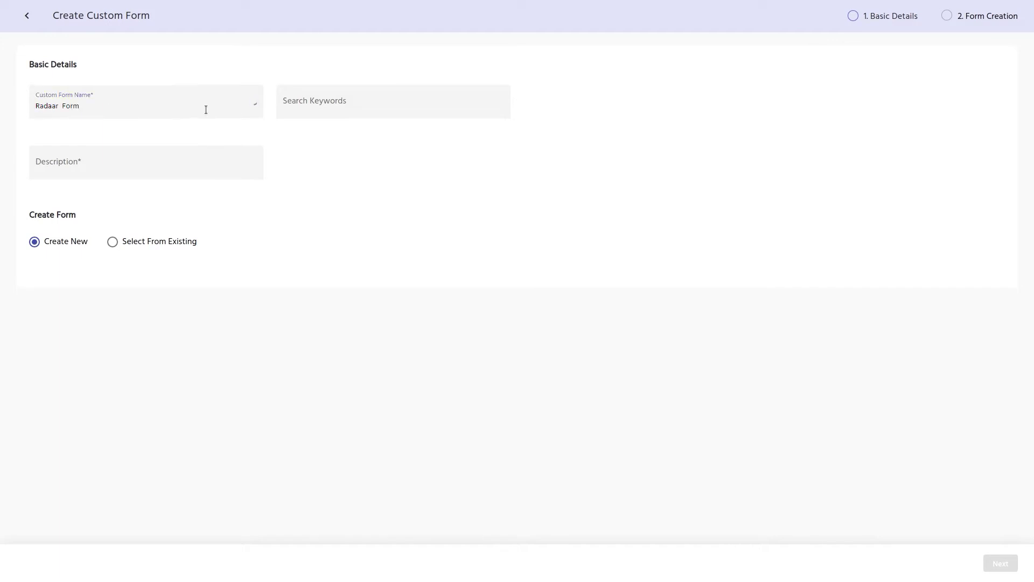
key("Tab")
key("Tab")
type("Complete this form when requesting for the application")
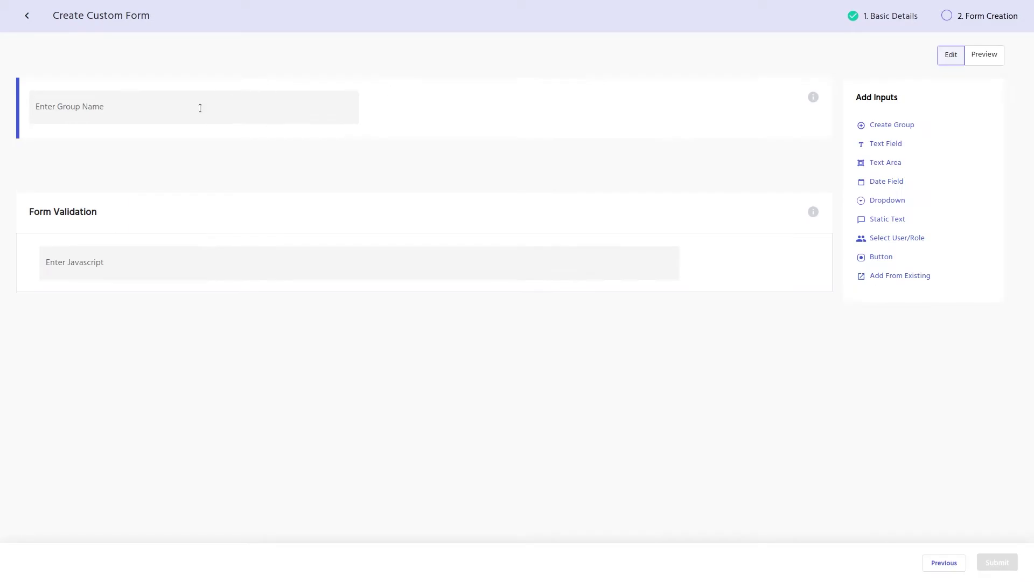
Name the first group Basic Details and add a required, disabled text field with label and name Email.
left_click(200, 109)
type("Basic Details")
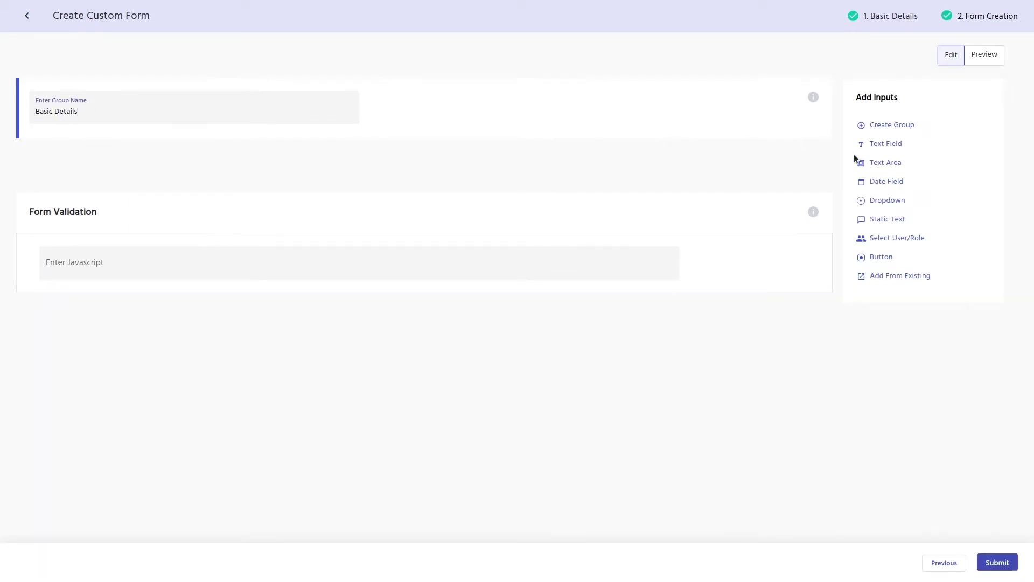
left_click(883, 144)
left_click(494, 212)
type("Email")
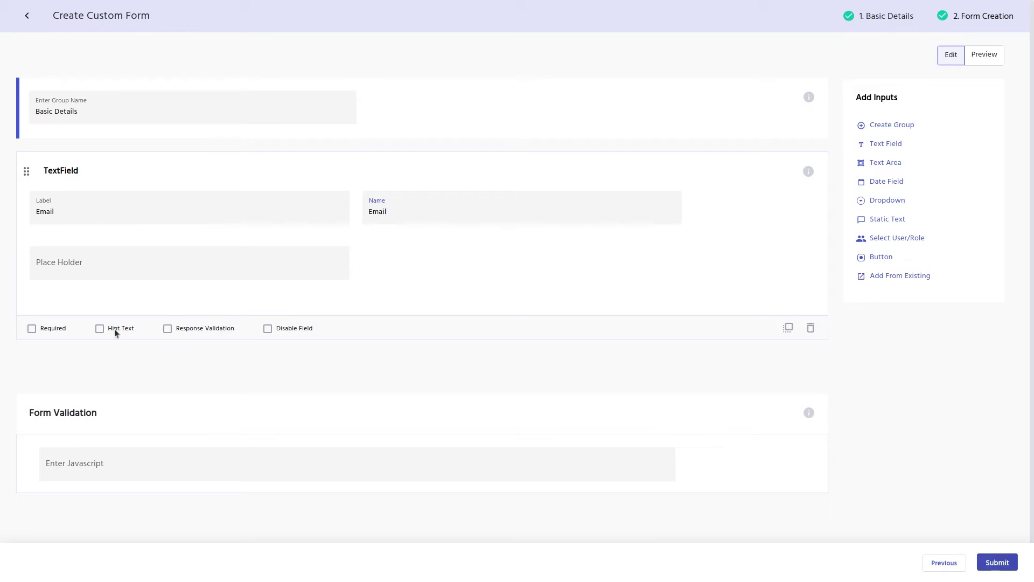
left_click(60, 330)
left_click(294, 329)
Add a text area with label and name First Name, set as required and disabled.
left_click(886, 163)
left_click(467, 260)
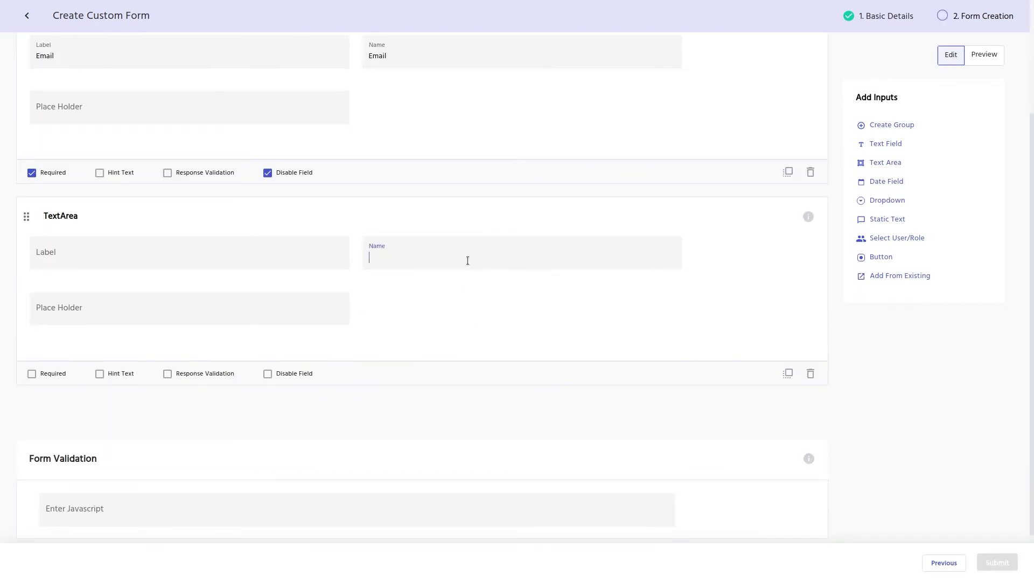
type("First Name")
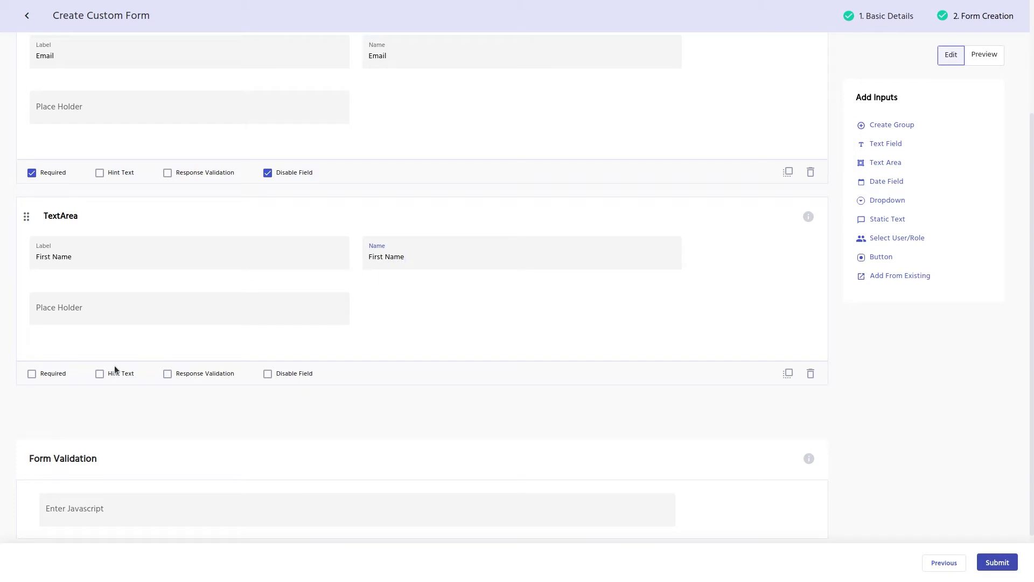
left_click(58, 375)
left_click(290, 375)
Add a text field with label and name Last Name, set as required and disabled.
left_click(885, 144)
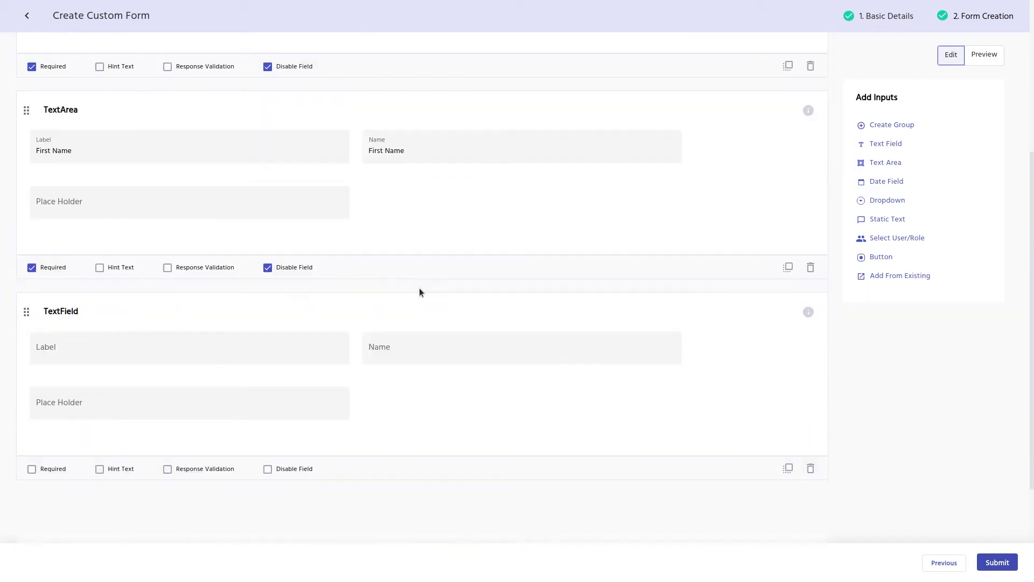
left_click(441, 259)
type("Last Name")
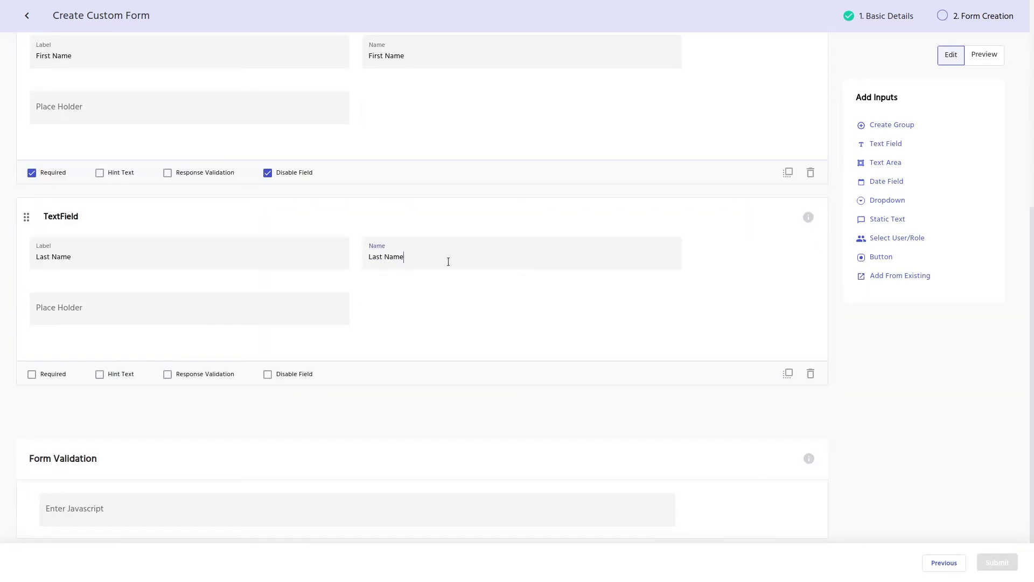
left_click(48, 374)
left_click(293, 375)
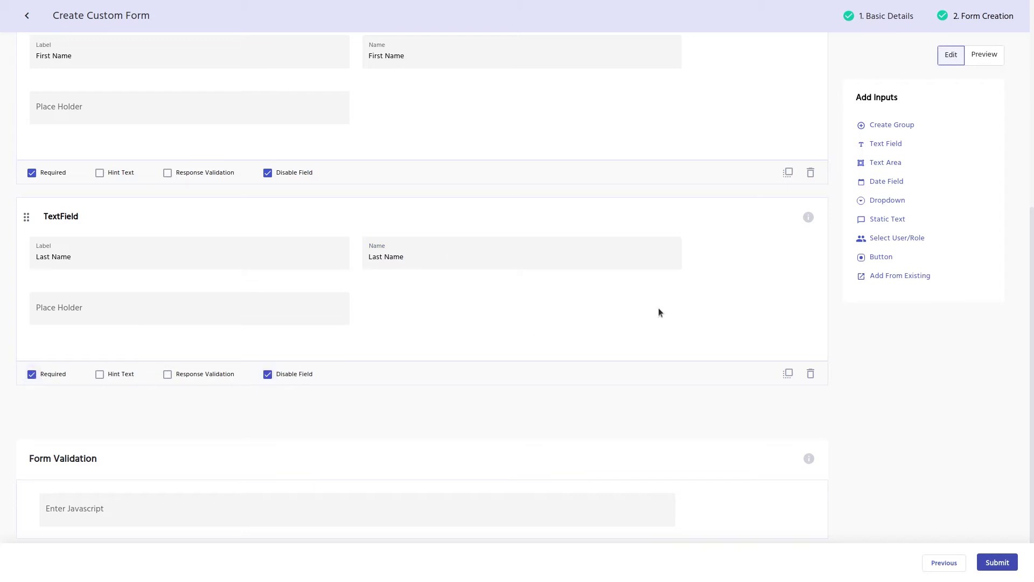
Create an Other Details group containing a dropdown labelled and named "What social media channels do you need access to?".
left_click(900, 125)
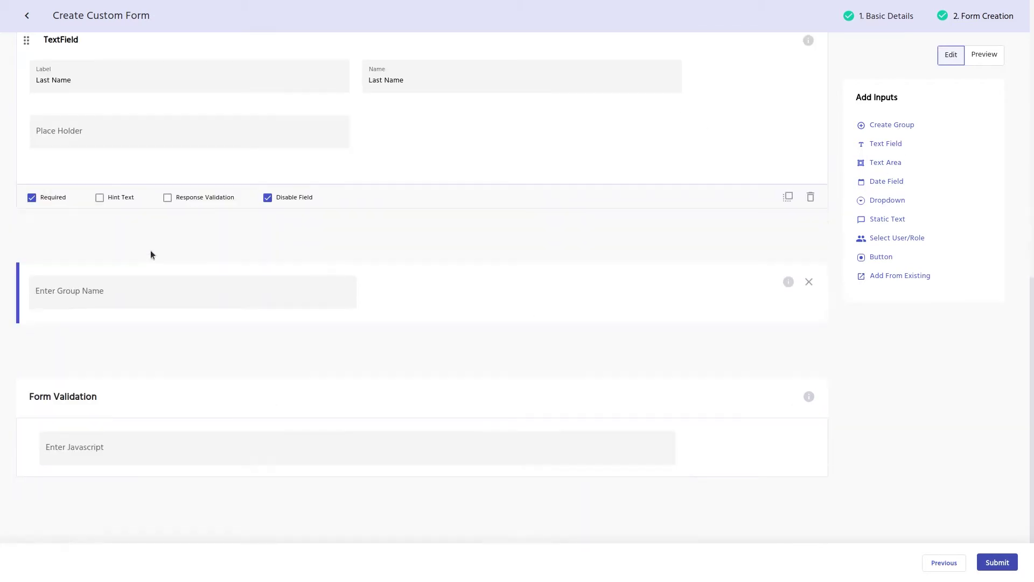
left_click(127, 290)
type("Other Details")
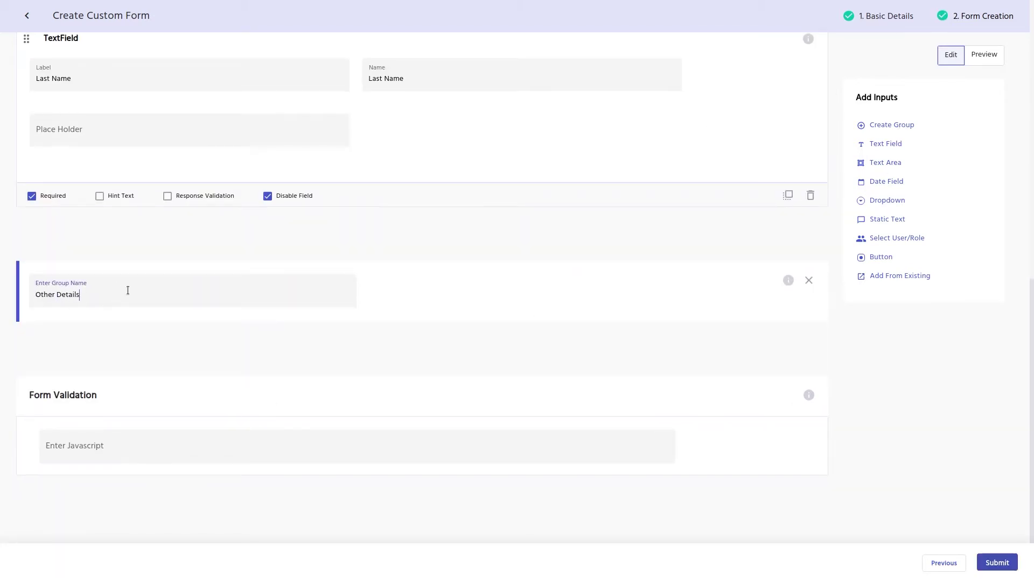
left_click(883, 201)
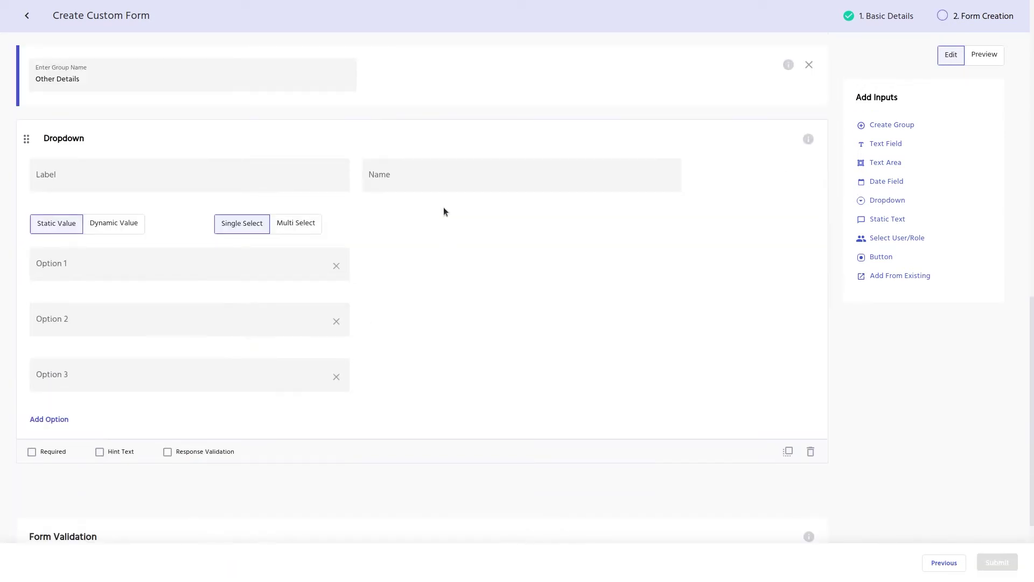
left_click(447, 178)
type("What social media channels do you need access to?")
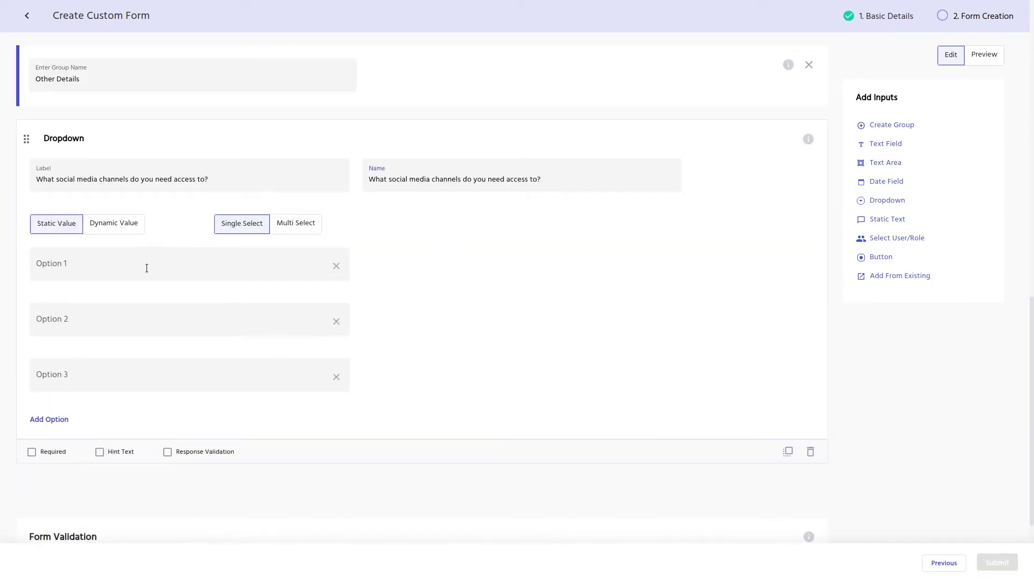
Give the dropdown the options LinkedIn, Twitter and Both, and submit the form.
left_click(148, 266)
key("Tab")
type("Twitter")
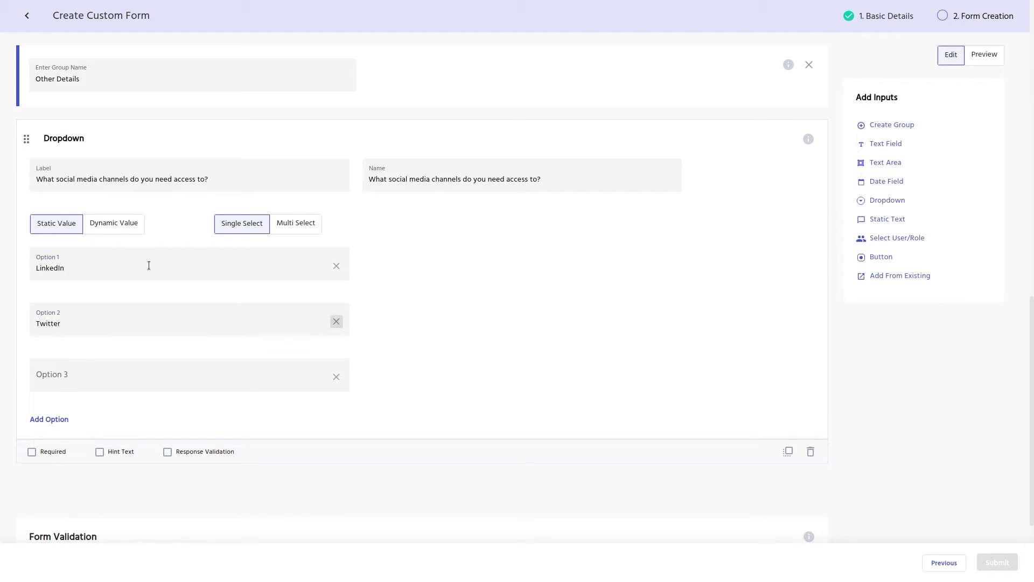
key("Tab")
type("Both")
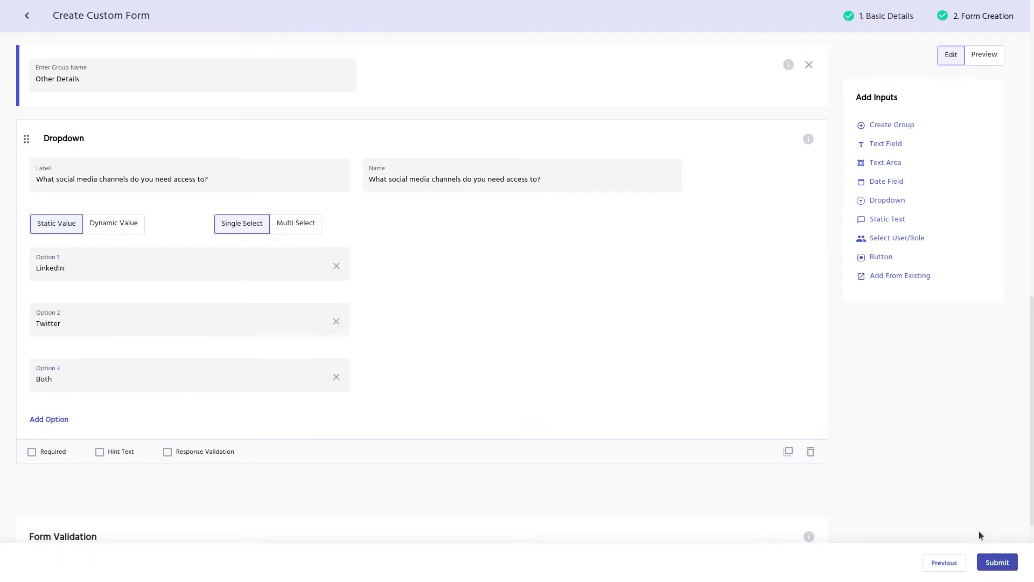
left_click(997, 562)
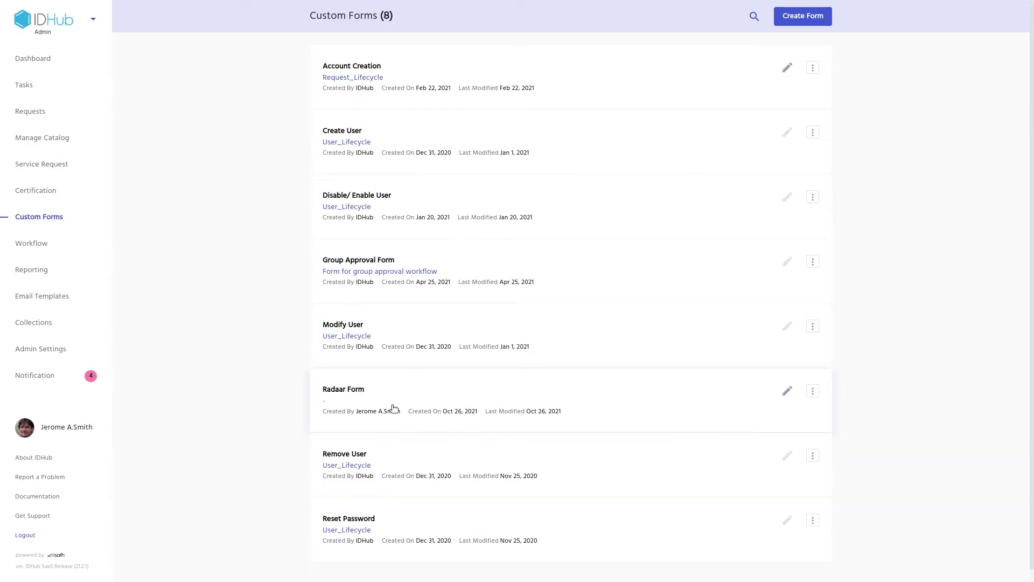
View the Radaar Form and try the LinkedIn and Both options in its social media channels dropdown.
left_click(394, 408)
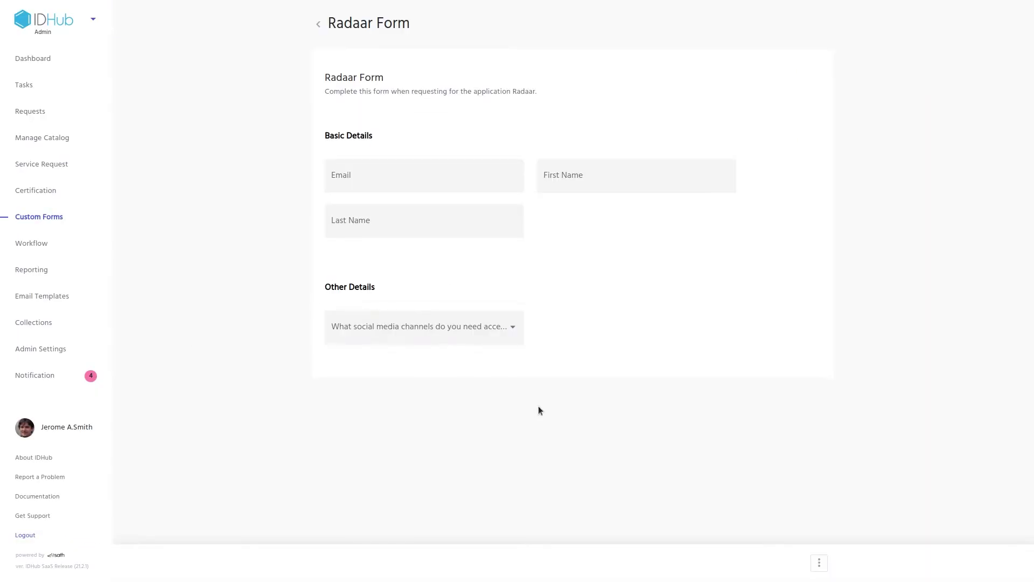
left_click(469, 325)
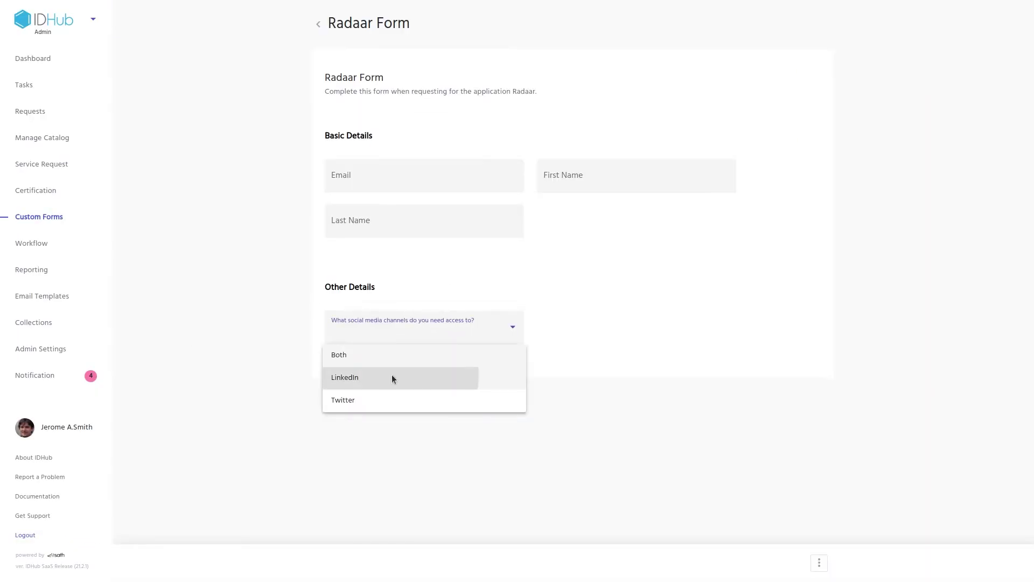
left_click(393, 376)
left_click(461, 335)
left_click(409, 355)
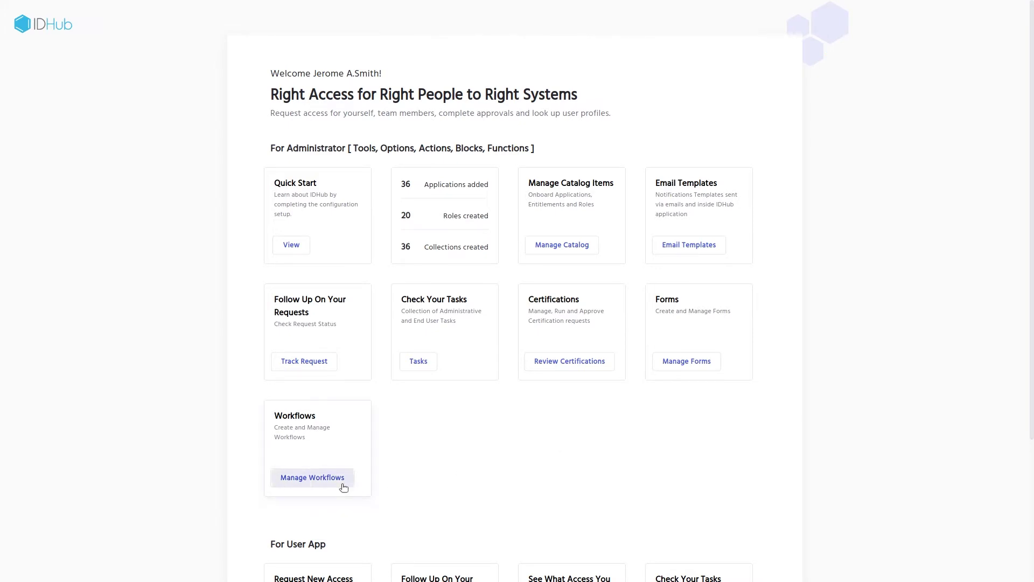
Copy all nodes of the 2 Step Individual Approvals workflow and leave its editor without updating it.
left_click(343, 486)
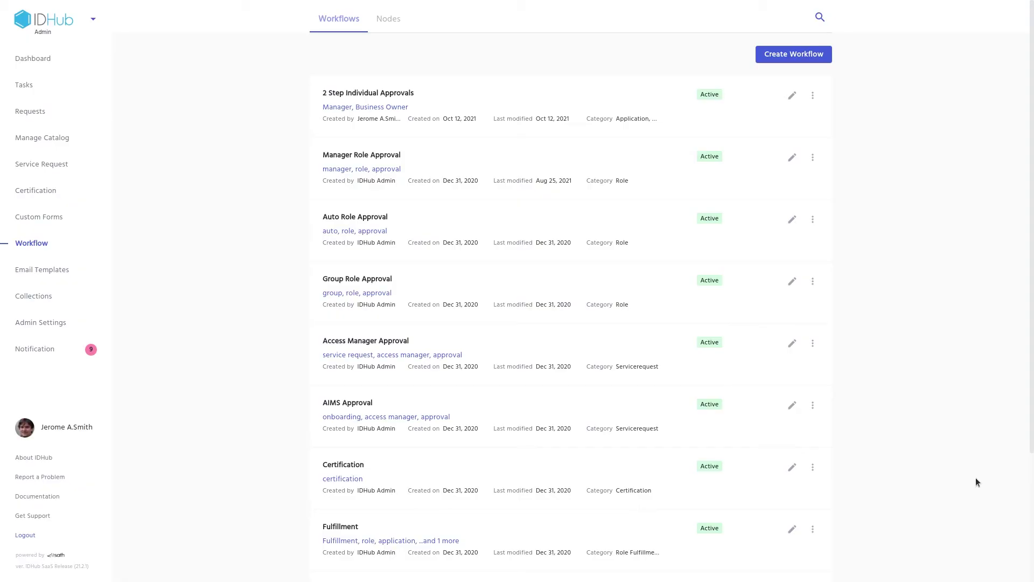
left_click(791, 96)
key("ctrl+a")
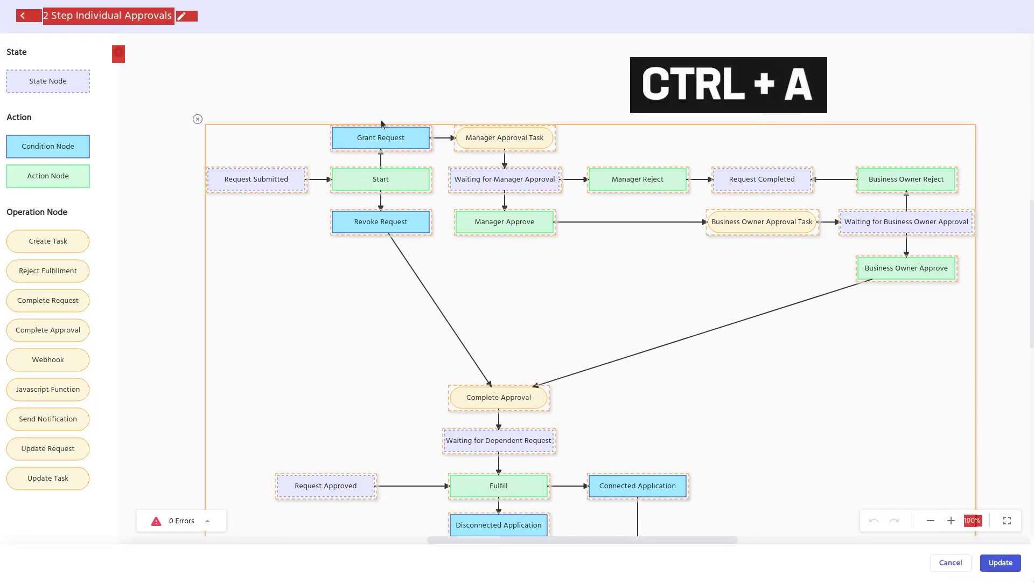
key("ctrl+c")
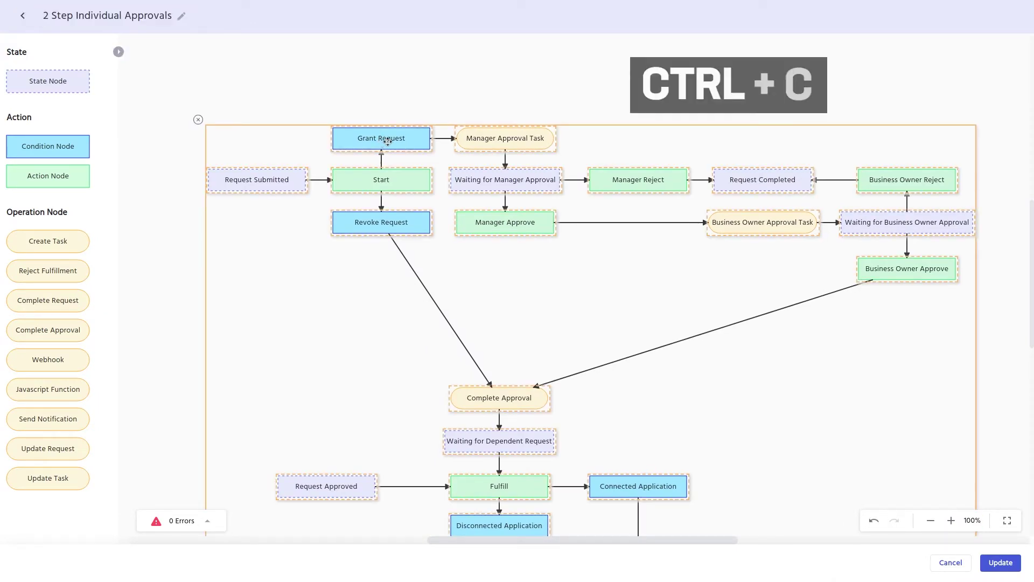
left_click(950, 562)
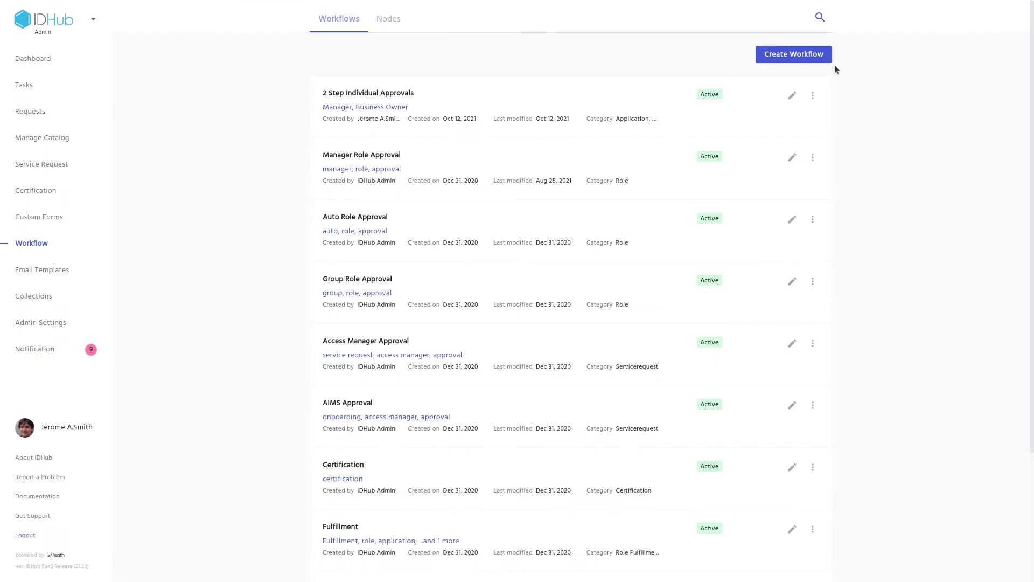
Create a new workflow and paste the copied approval nodes onto its empty canvas.
left_click(824, 57)
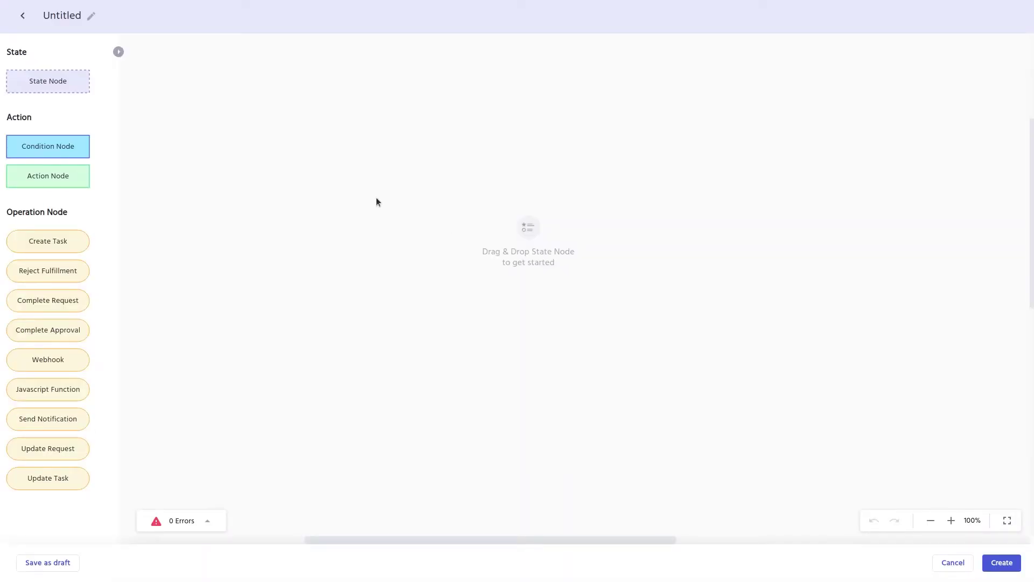
key("ctrl+v")
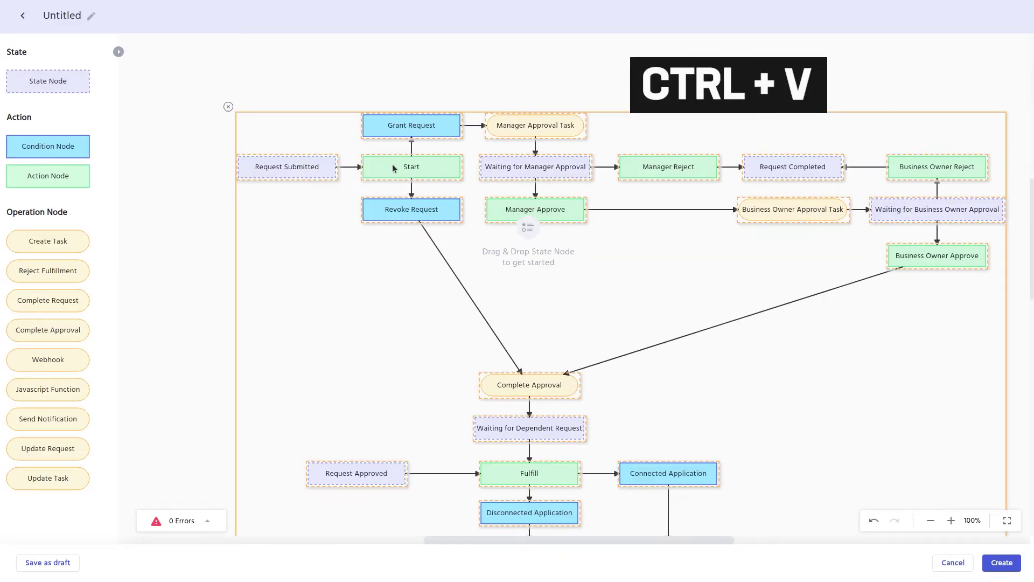
left_click(348, 73)
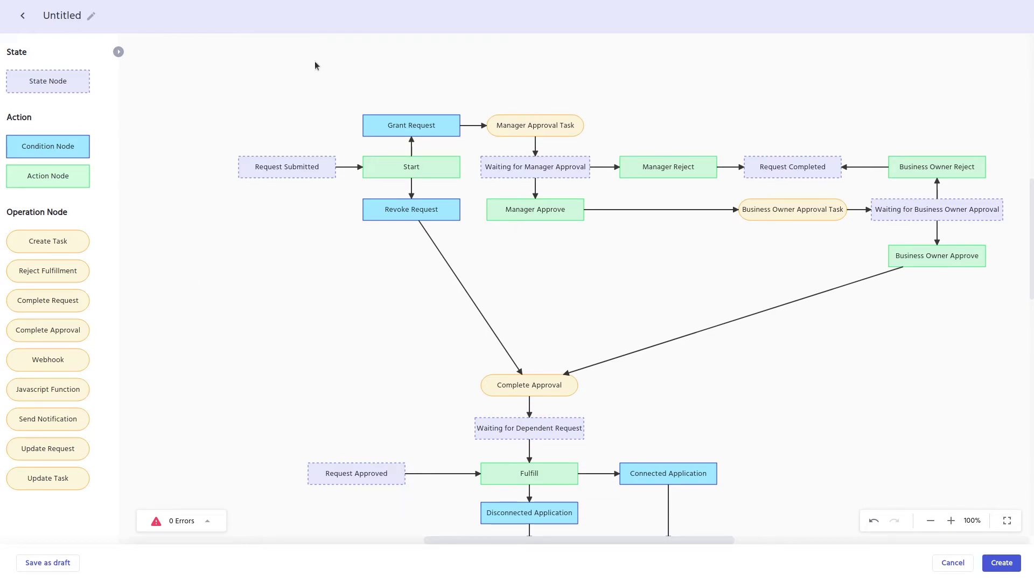
left_click_drag(632, 291, 584, 253)
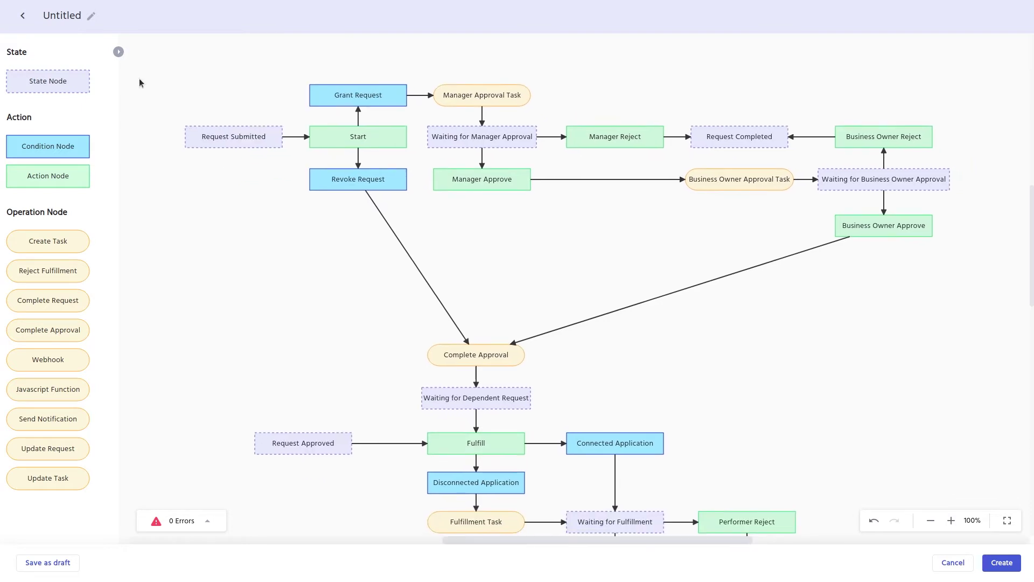
Add a condition node below Manager Approve named "Manager = Business Owner" with condition "return requestObject.beneficiary.managerLogin === entity.businessOwner".
left_click_drag(48, 148, 468, 235)
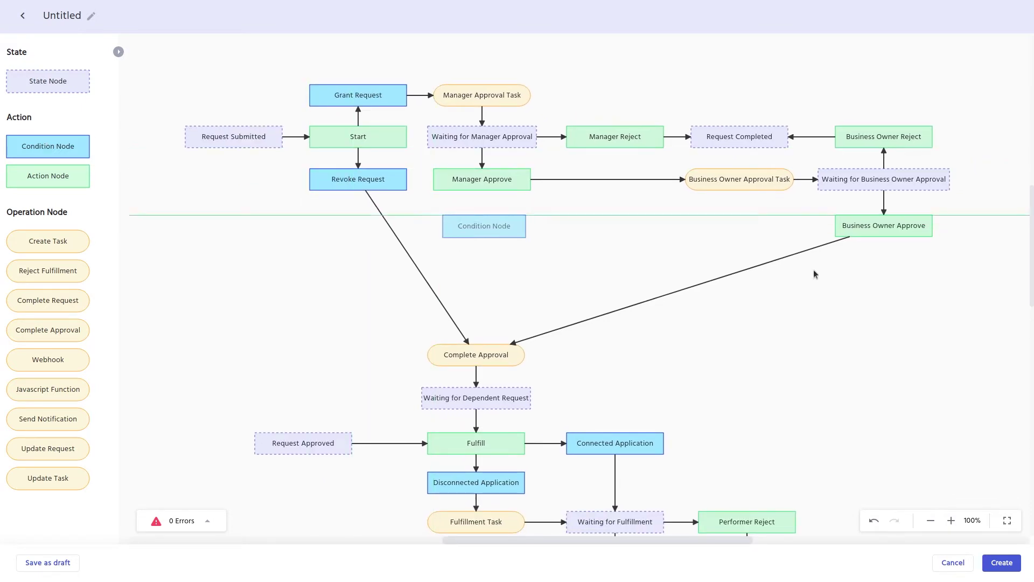
triple_click(927, 93)
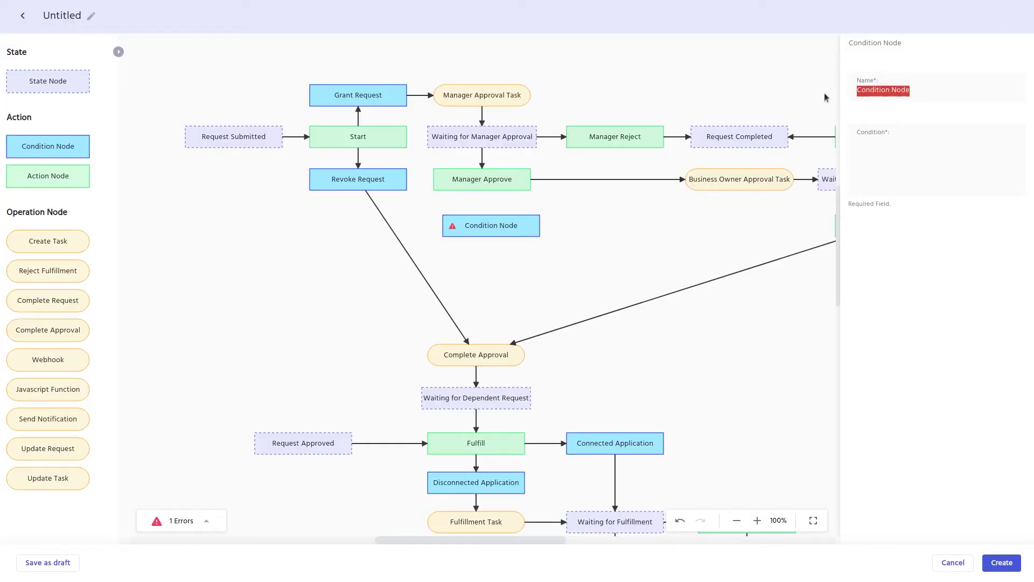
type("Manager = Business Owner")
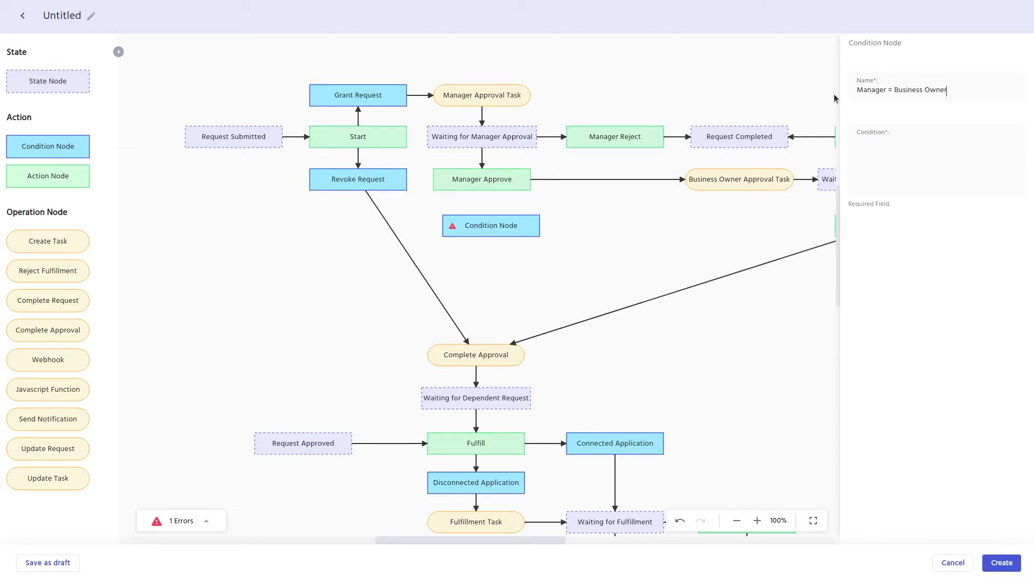
key("Tab")
key("ctrl+v")
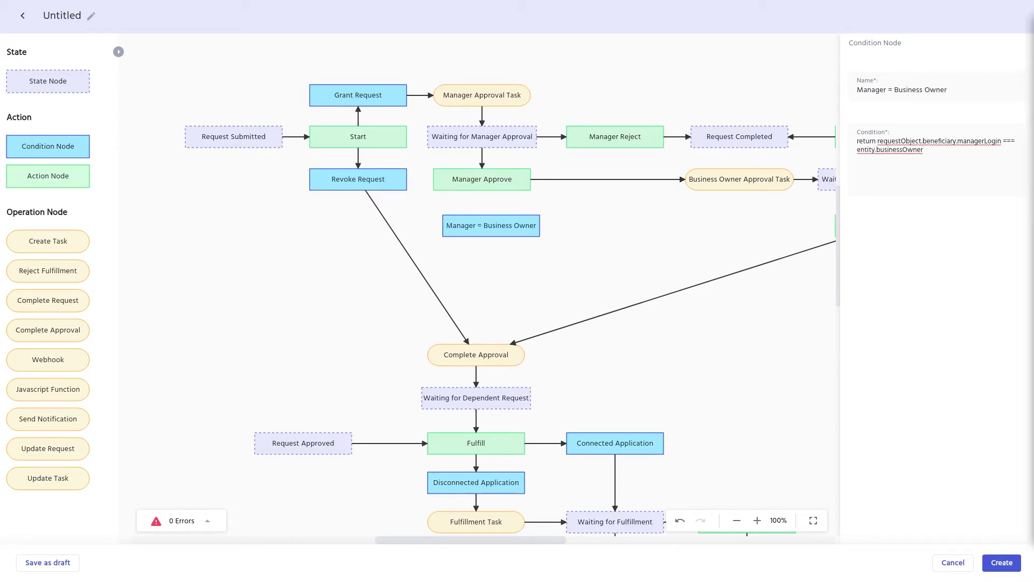
Insert a condition node between Manager Approve and Business Owner Approval Task named "Manager != Business Owner" with condition "return requestObject.beneficiary.managerLogin !=== entity.businessOwner".
left_click_drag(63, 147, 582, 182)
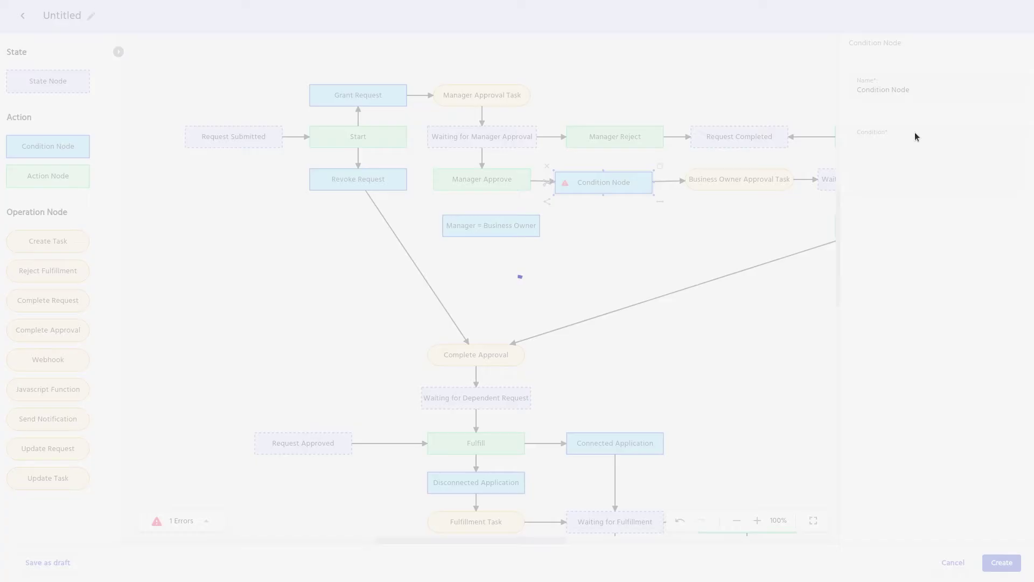
left_click_drag(929, 89, 806, 97)
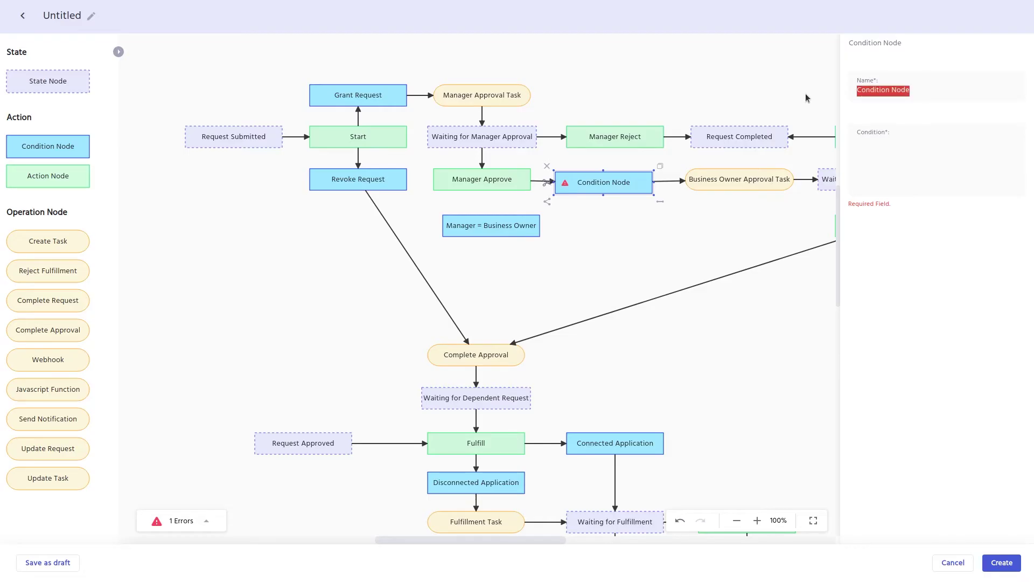
key("ctrl+v")
left_click(878, 169)
key("ctrl+v")
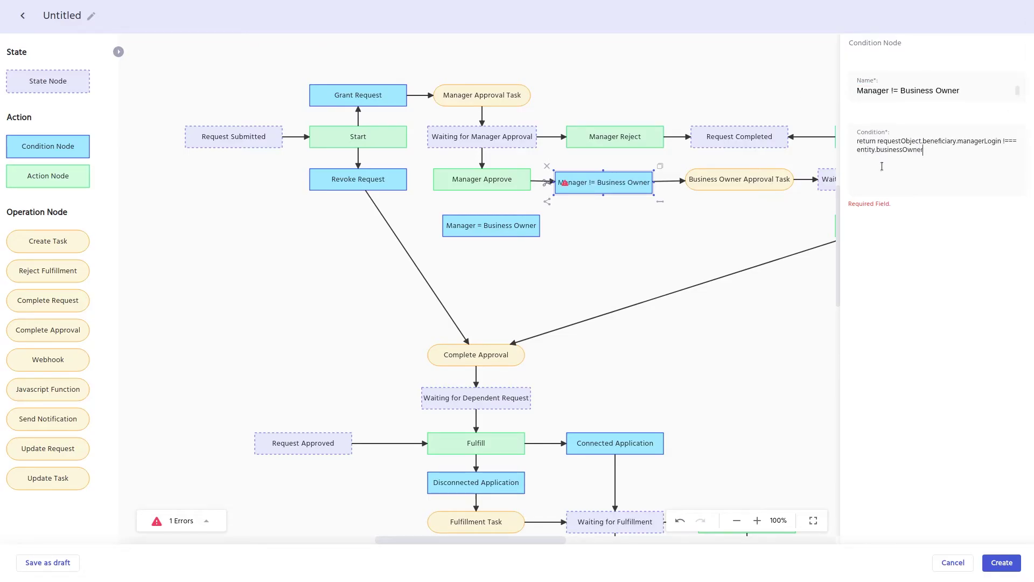
left_click(540, 198)
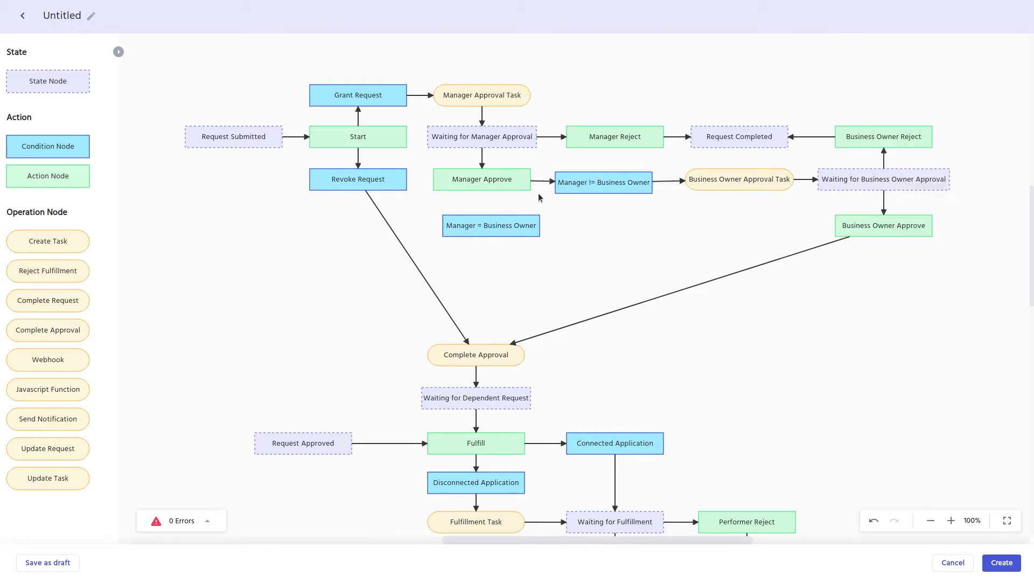
Connect Manager Approve to the "Manager = Business Owner" condition and link that condition to Complete Approval.
left_click(497, 178)
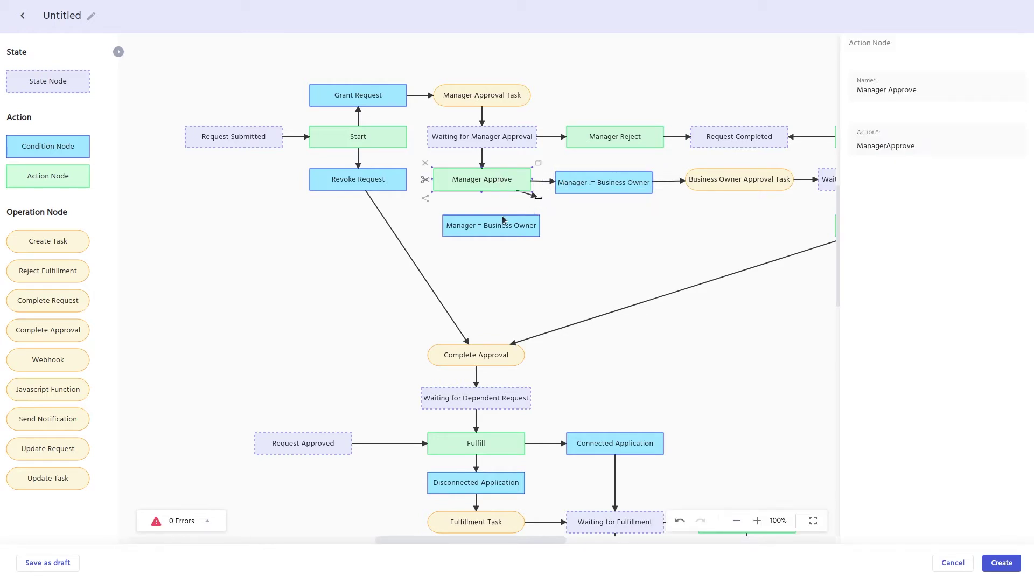
mouse_move(518, 227)
left_mouse_down()
mouse_move(484, 349)
mouse_move(492, 345)
left_mouse_up()
Add a Send Notification node beside Complete Request and connect Complete Request to it.
left_click_drag(575, 292, 602, 118)
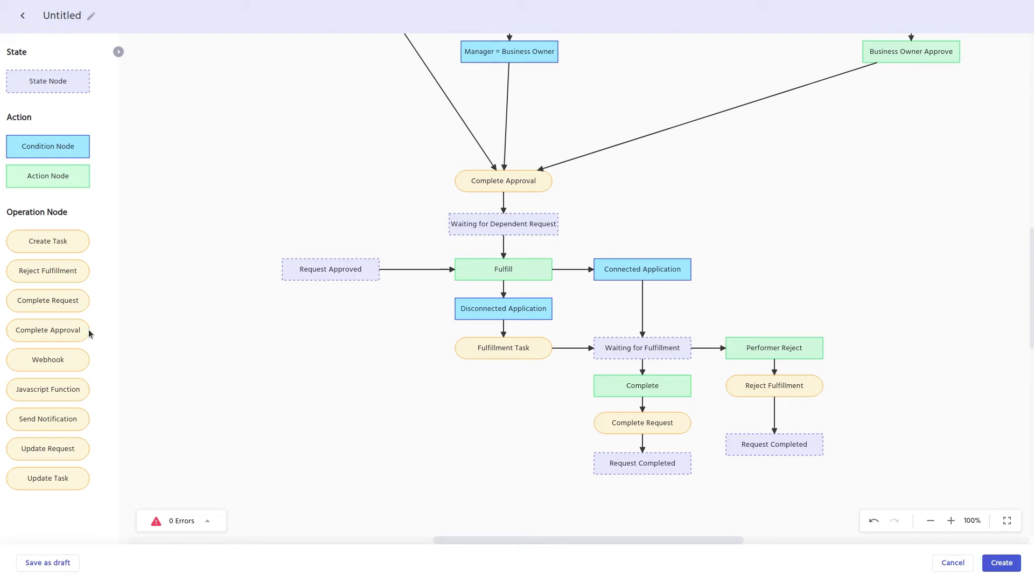
left_click_drag(44, 419, 505, 436)
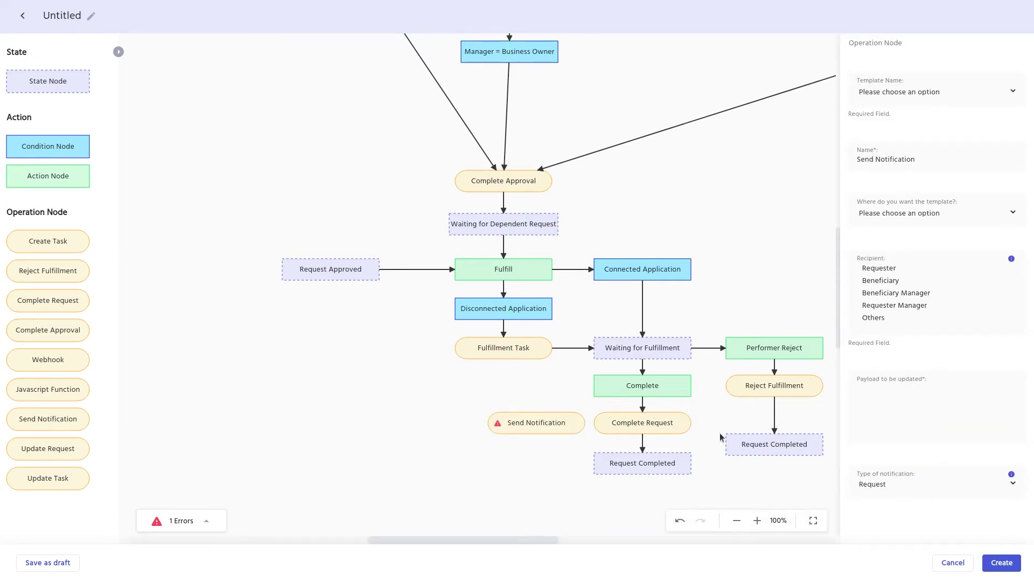
left_click(687, 426)
left_click_drag(698, 442, 560, 426)
Set the Send Notification node's template to "Request Completed for Access Request" and its template destination to Email.
left_click(517, 423)
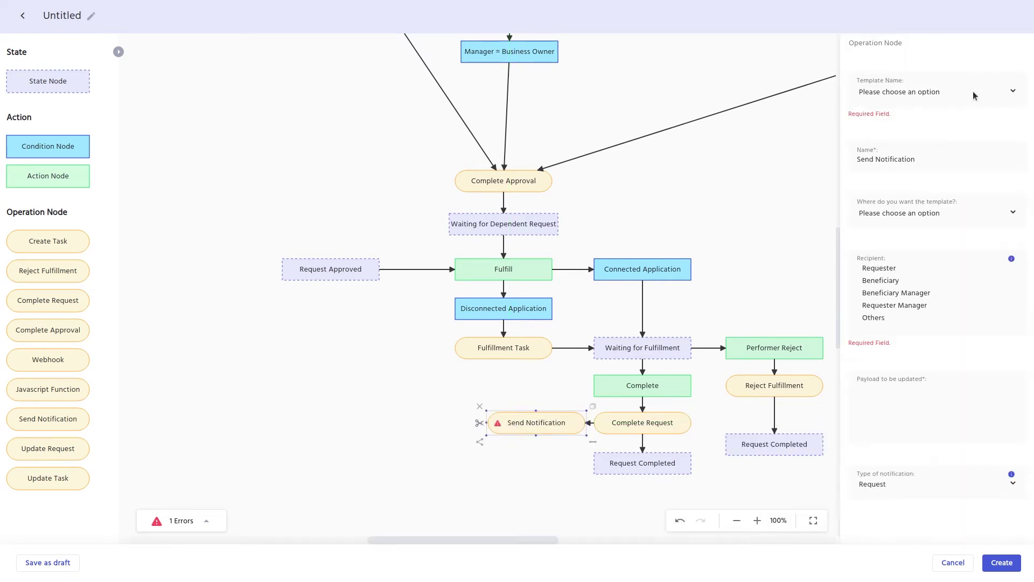
left_click(1012, 92)
scroll(936, 210, "down", 1)
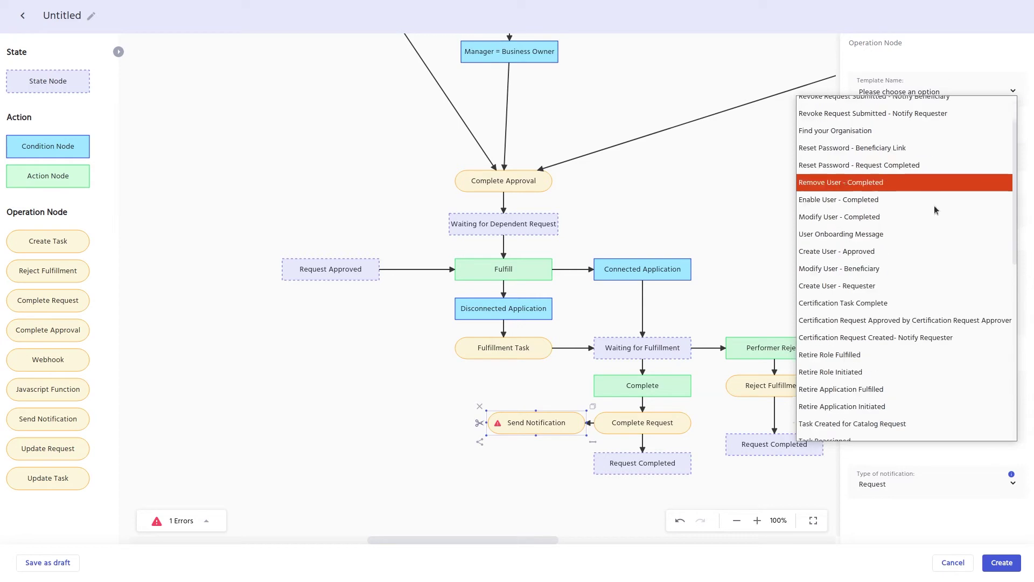
scroll(936, 210, "down", 6)
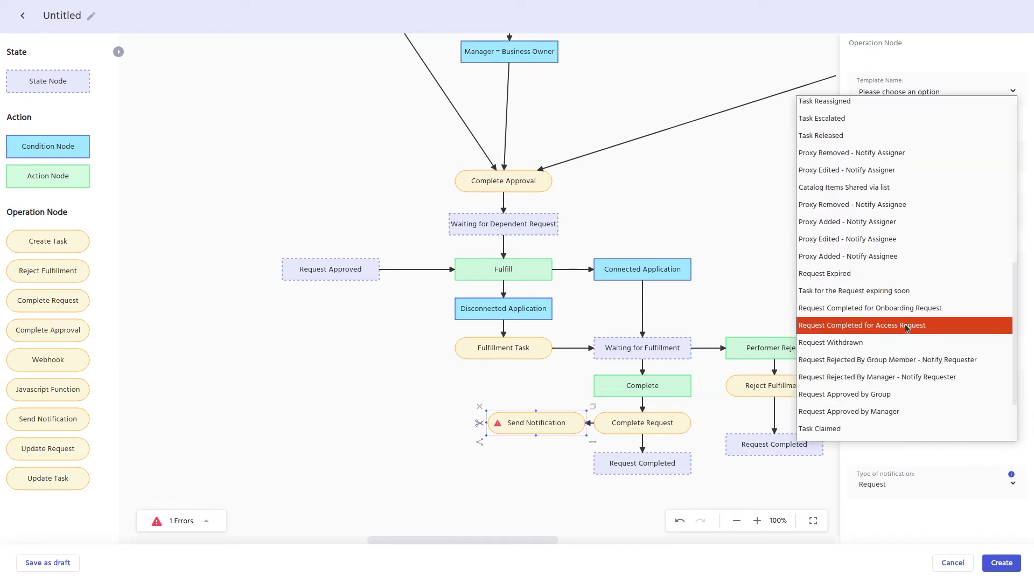
left_click(907, 327)
left_click(916, 200)
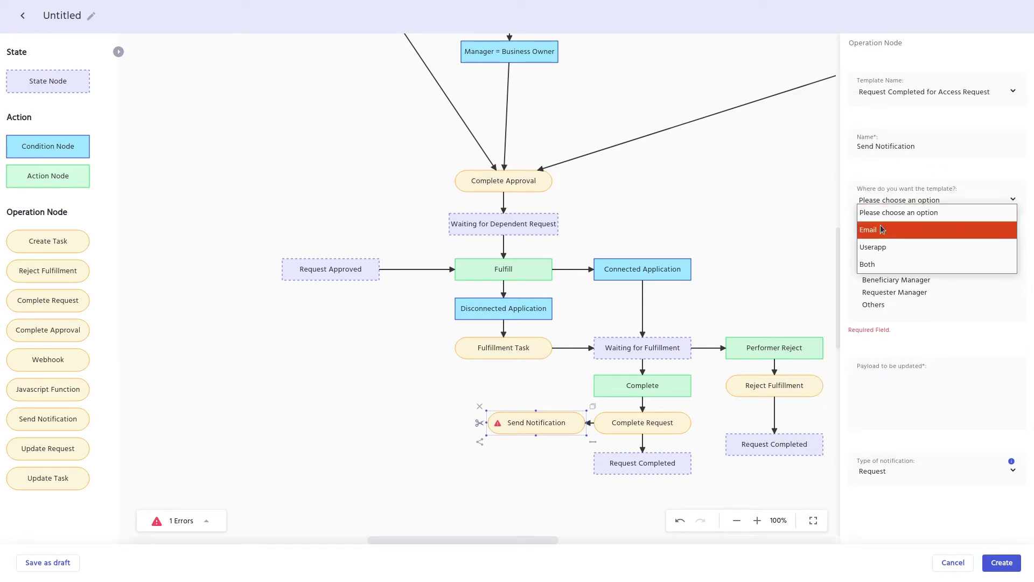
left_click(882, 230)
Set the notification's recipient to Others with the custom email entry "Marketing Team".
left_click(889, 305)
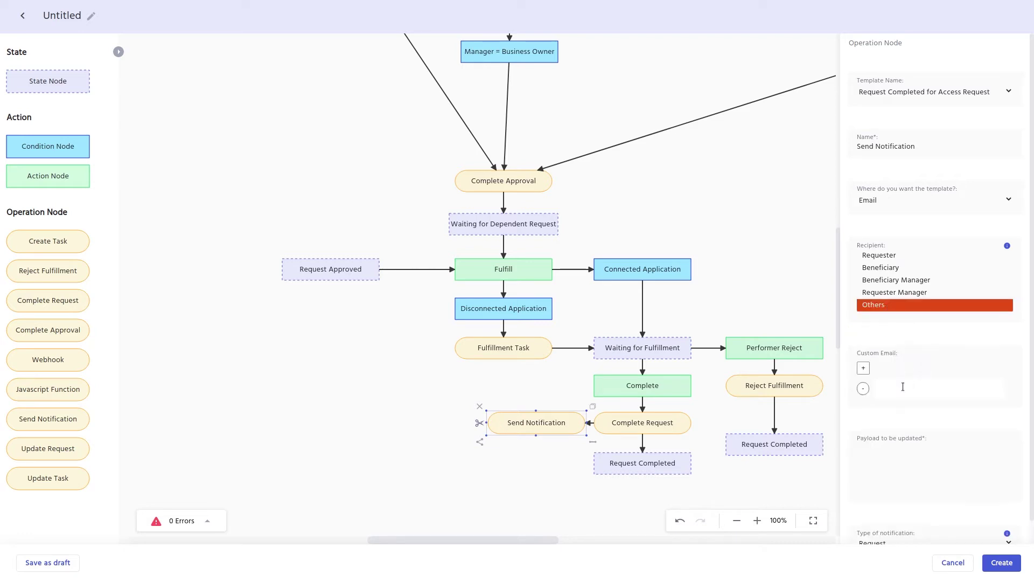
left_click(902, 386)
type("Marketin")
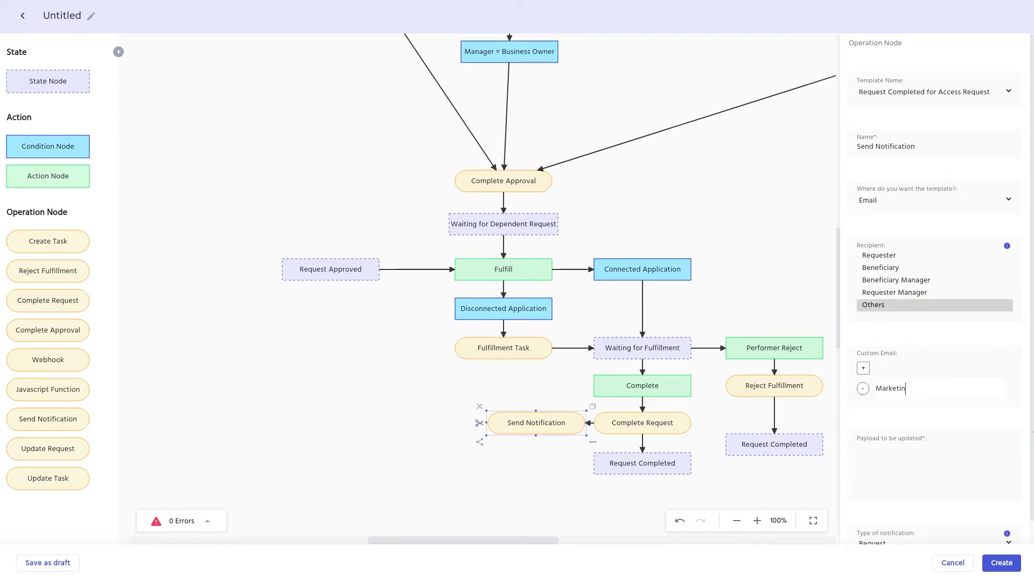
type("g Team")
left_click(735, 160)
Name the workflow "Radaar Workflow" and describe it as "If Manager equals Business Owner, second approval is bypassed.".
left_click_drag(735, 160, 741, 344)
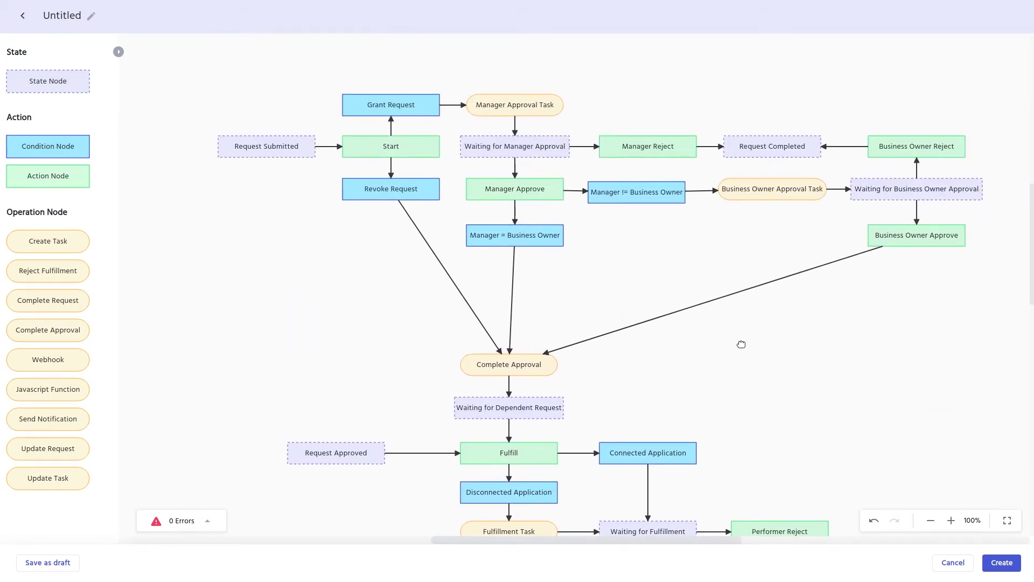
left_click(93, 18)
type("Radaar Workflow")
left_click(937, 118)
type("If Manager equals Business Owner, second approval is bypassed.")
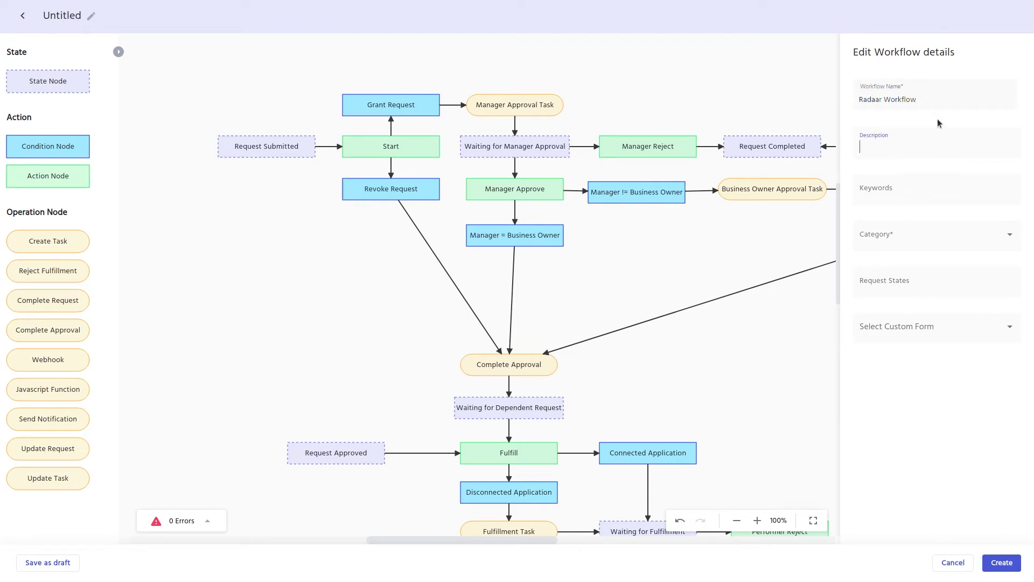
Assign the workflow to the Application and Entitlement categories and close its details.
left_click(889, 245)
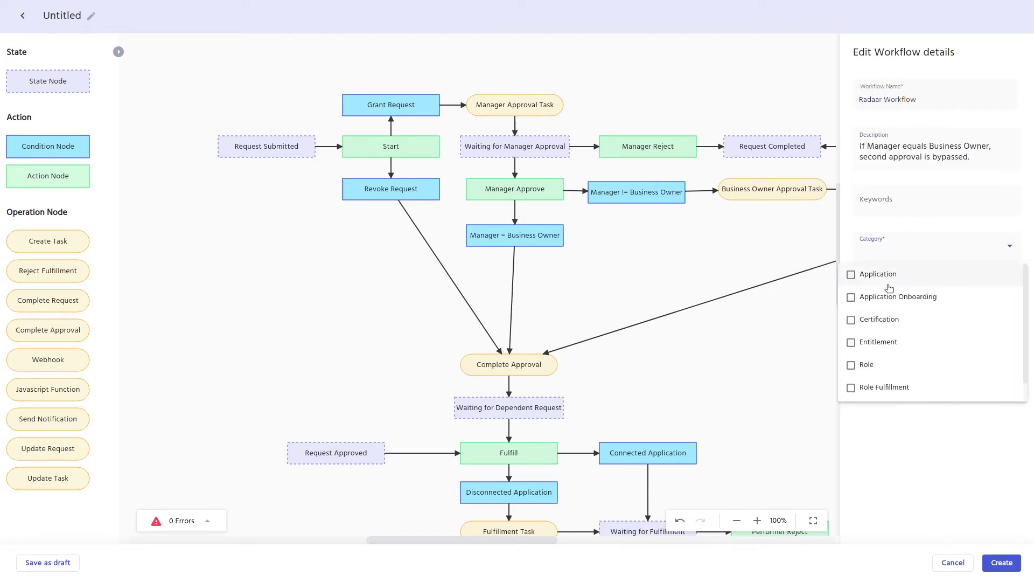
left_click(877, 274)
left_click(878, 342)
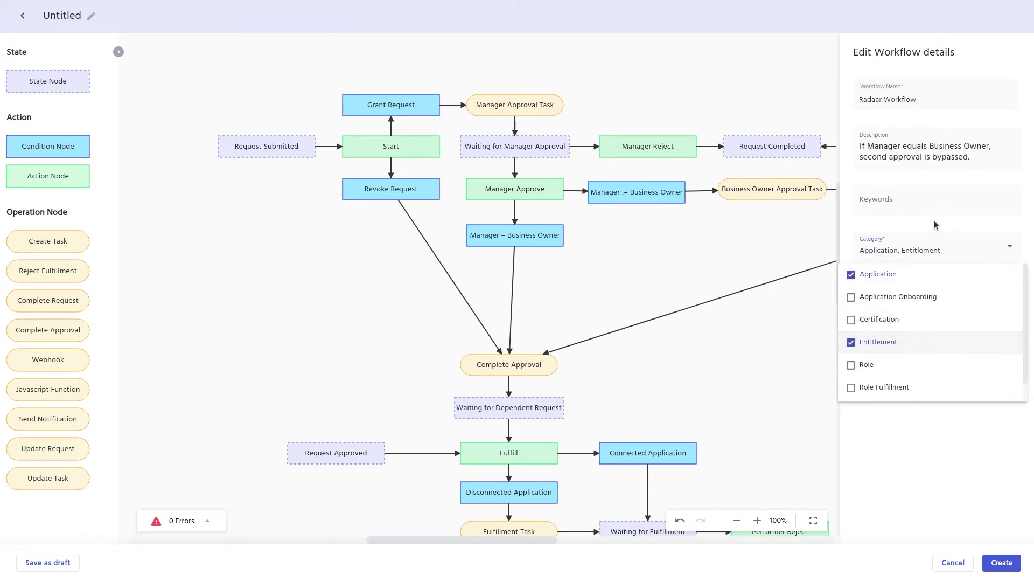
left_click(941, 226)
left_click(777, 386)
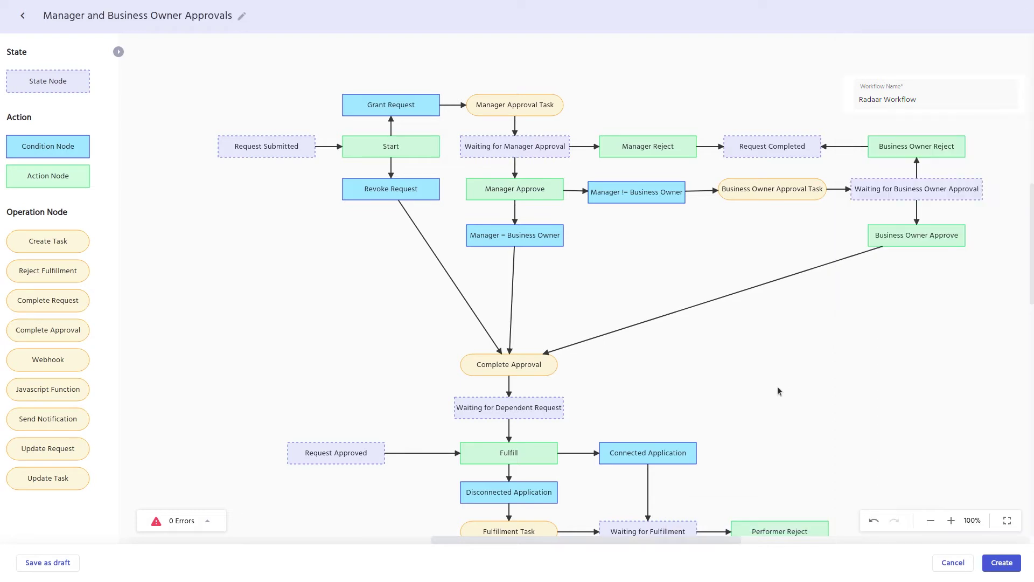
mouse_move(776, 389)
left_mouse_down()
mouse_move(767, 269)
mouse_move(769, 372)
left_mouse_up()
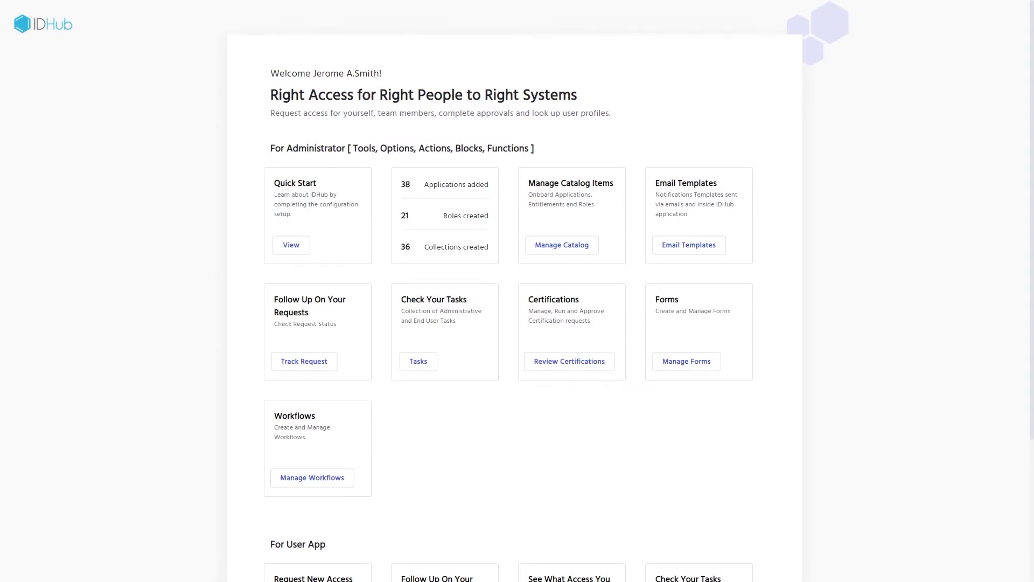
Start adding a new application from the Manage Catalog page and name it "Radaar".
left_click(552, 248)
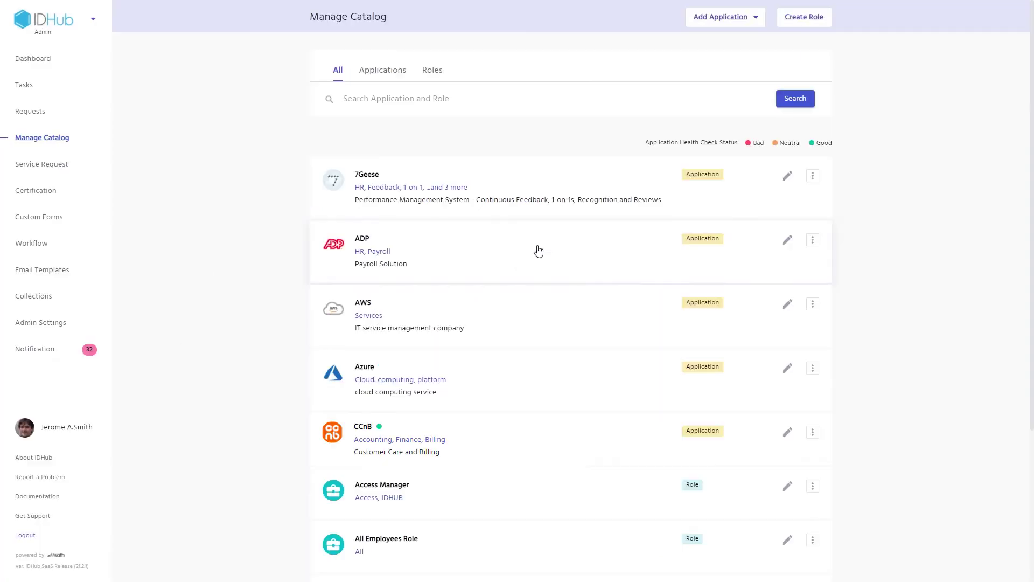
left_click(754, 17)
left_click(698, 39)
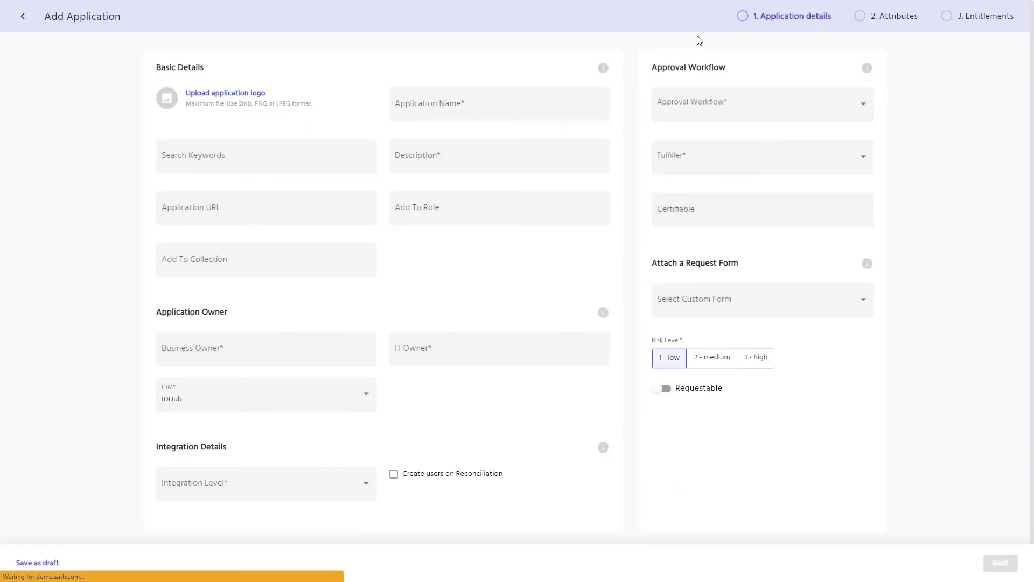
type("Radaar")
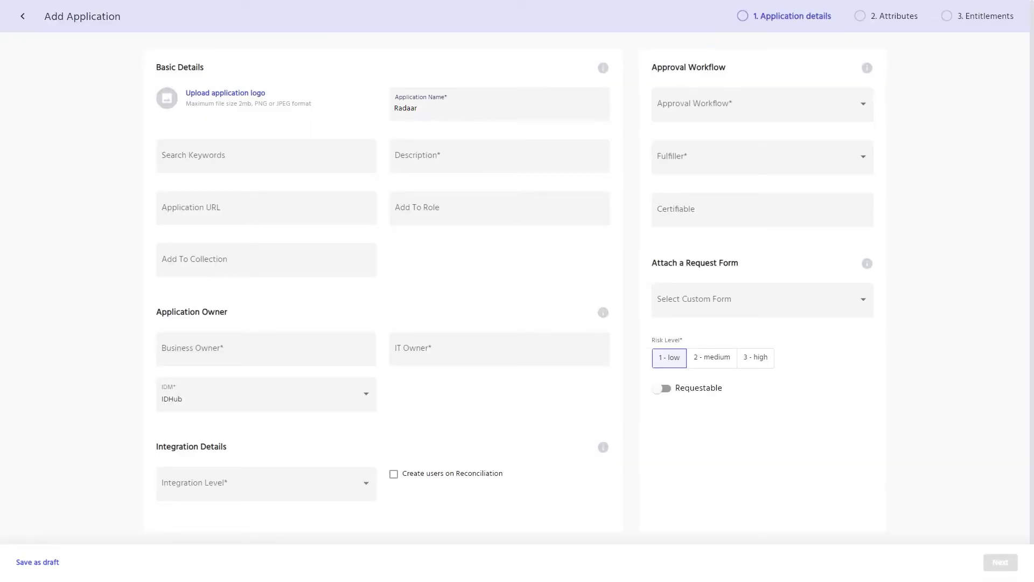
Upload radaar-logo.png as the application's logo with the default crop.
left_click(235, 98)
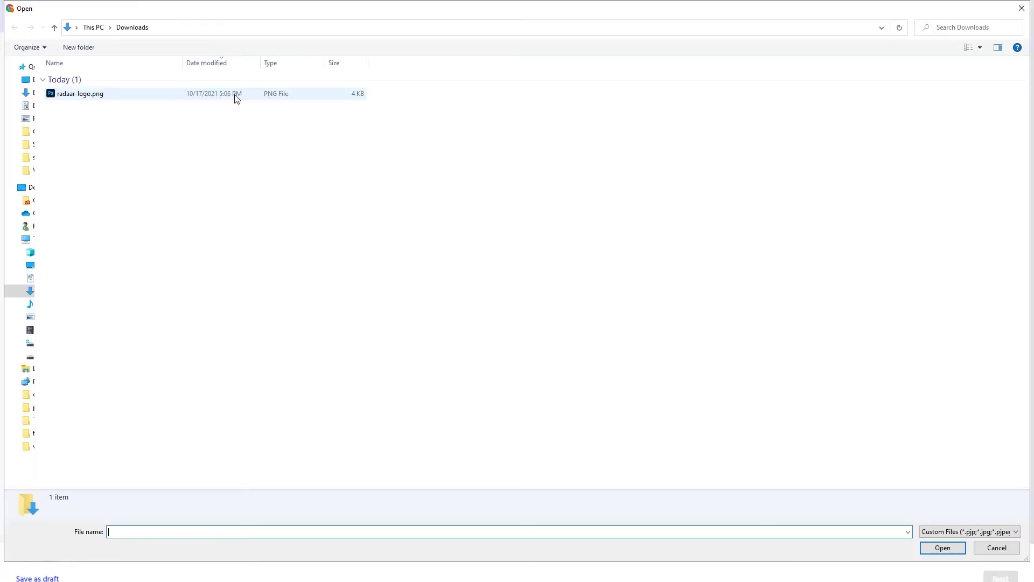
double_click(203, 97)
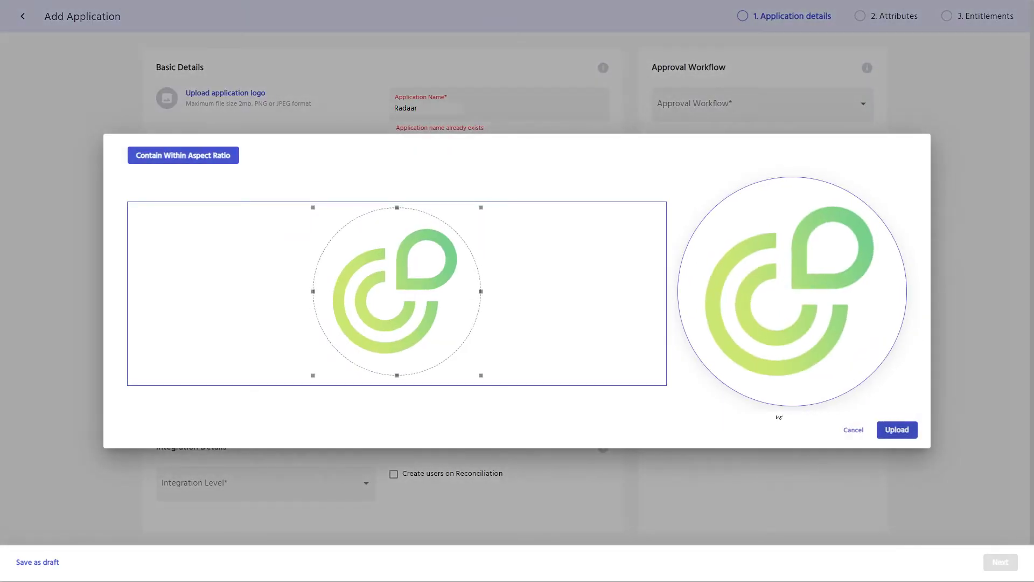
left_click(891, 430)
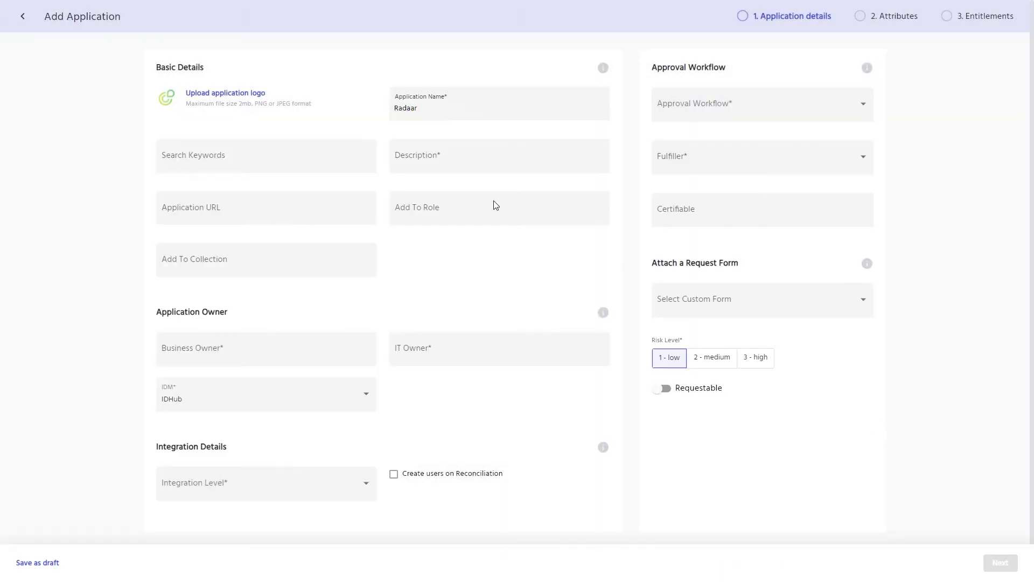
Describe the application as "This application is used to manage social media accounts." and set its URL to Radaar.com.
left_click(429, 158)
type("This application is used to manage social media accounts.")
key("Tab")
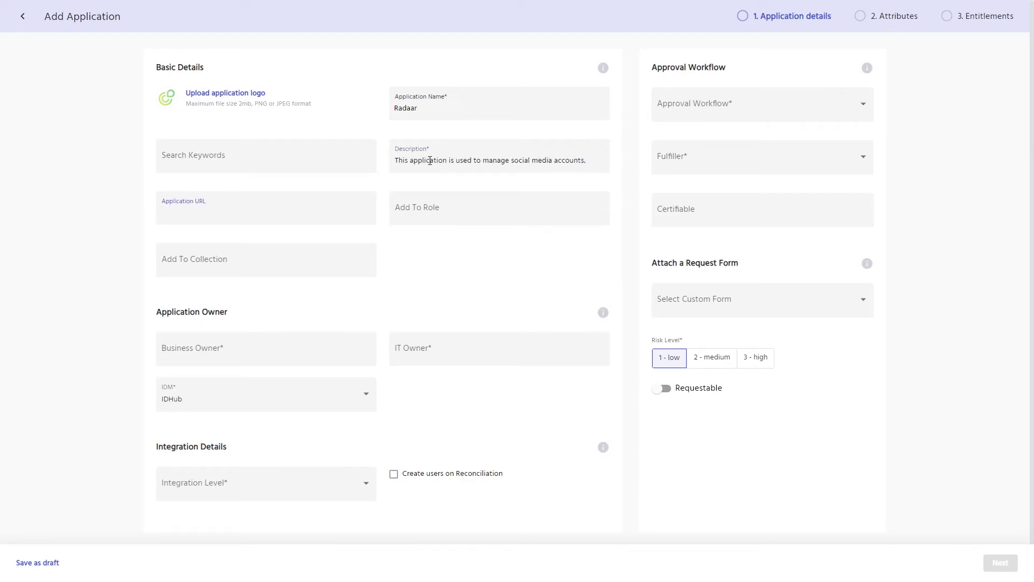
type("Radaar.com")
Look up and assign the application's business owner and IT owner.
key("Tab")
key("Tab")
type("sar")
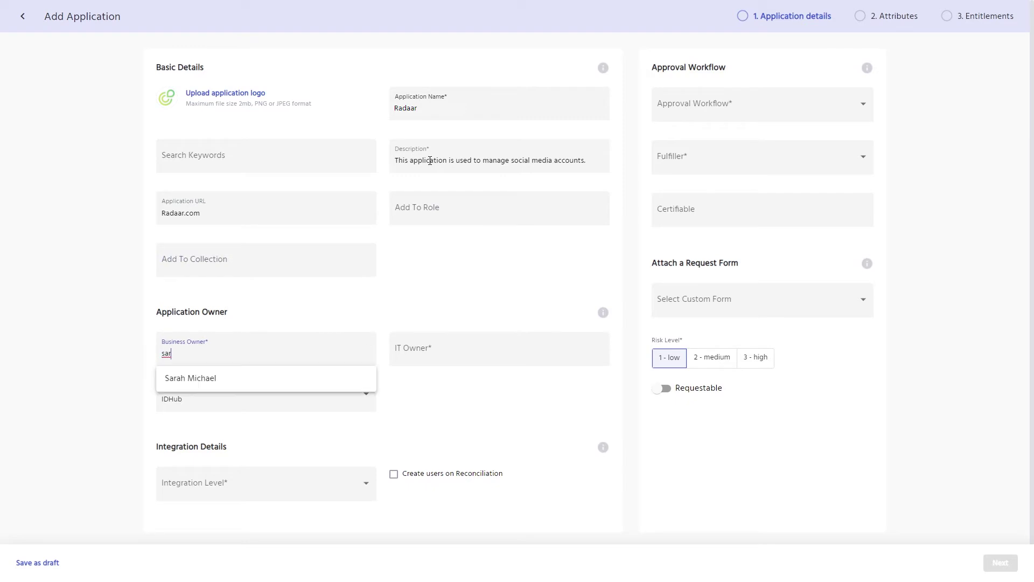
left_click(219, 376)
left_click(436, 362)
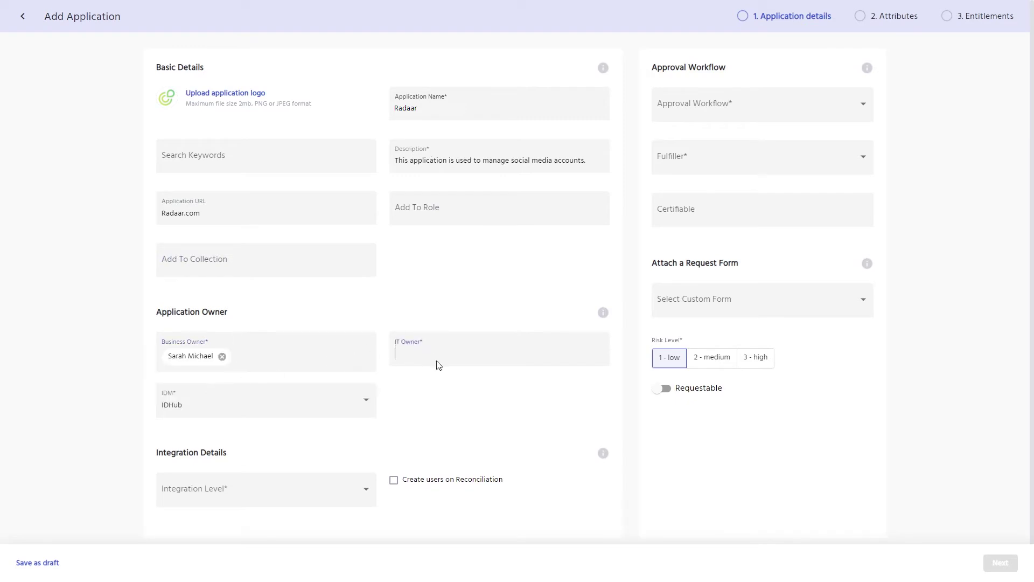
type("Frank")
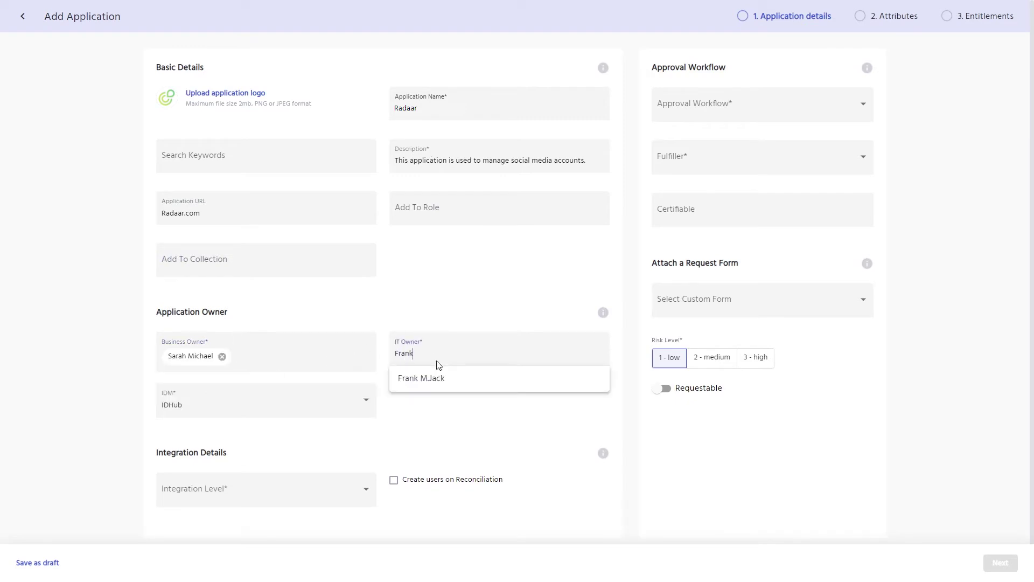
left_click(428, 383)
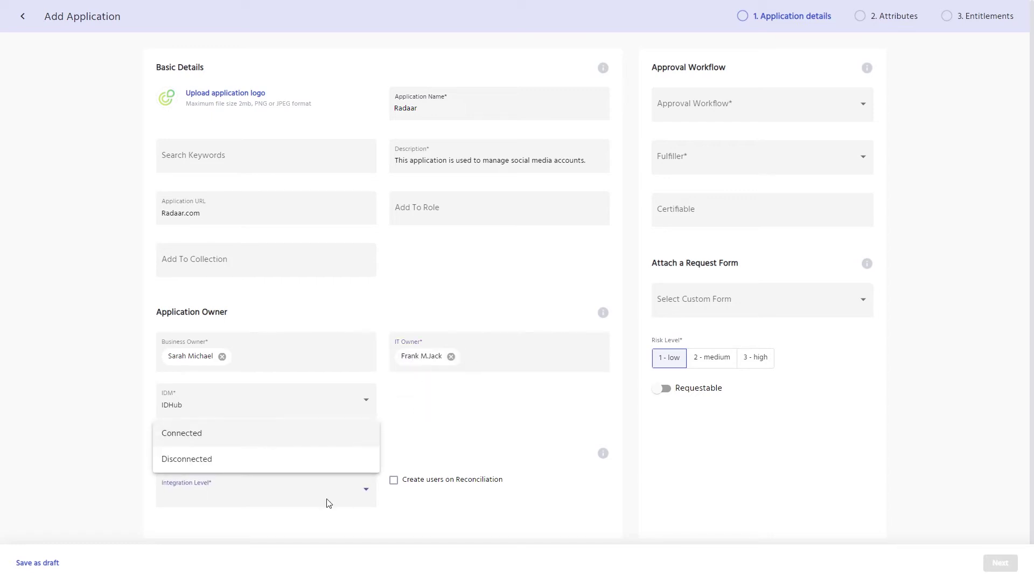
Set the integration level to Disconnected and the approval workflow to Radaar Workflow.
left_click(259, 465)
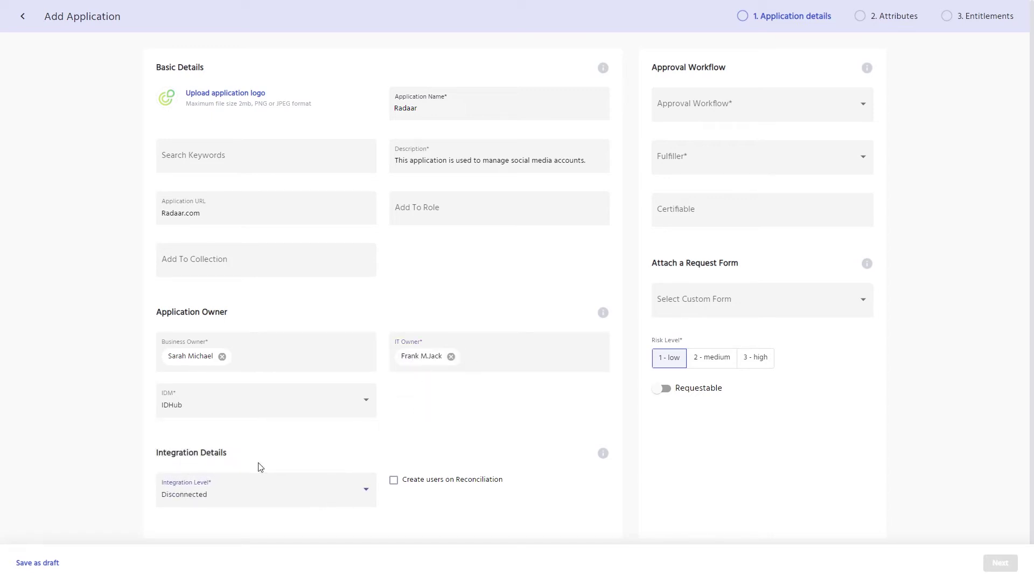
left_click(818, 108)
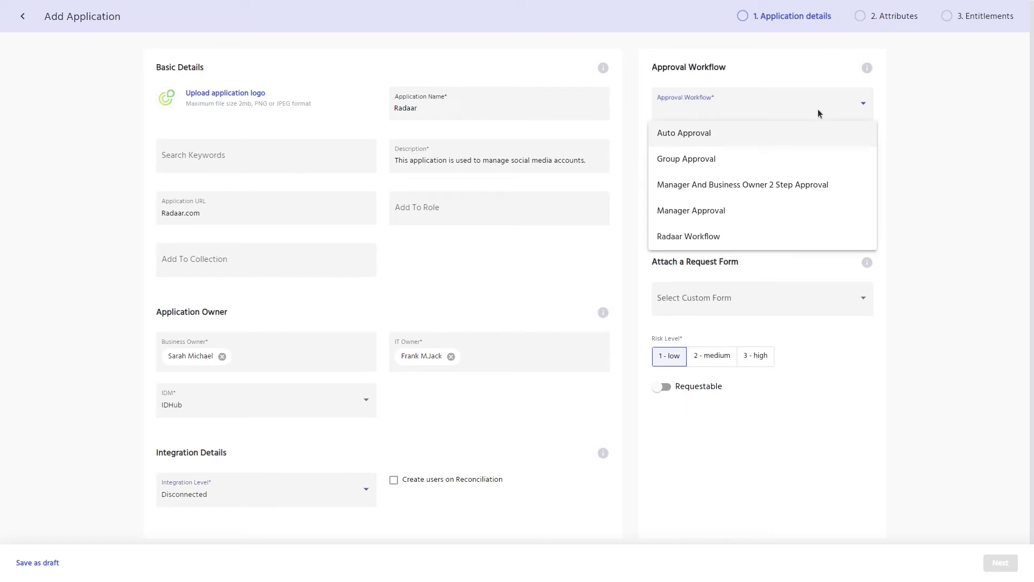
left_click(759, 236)
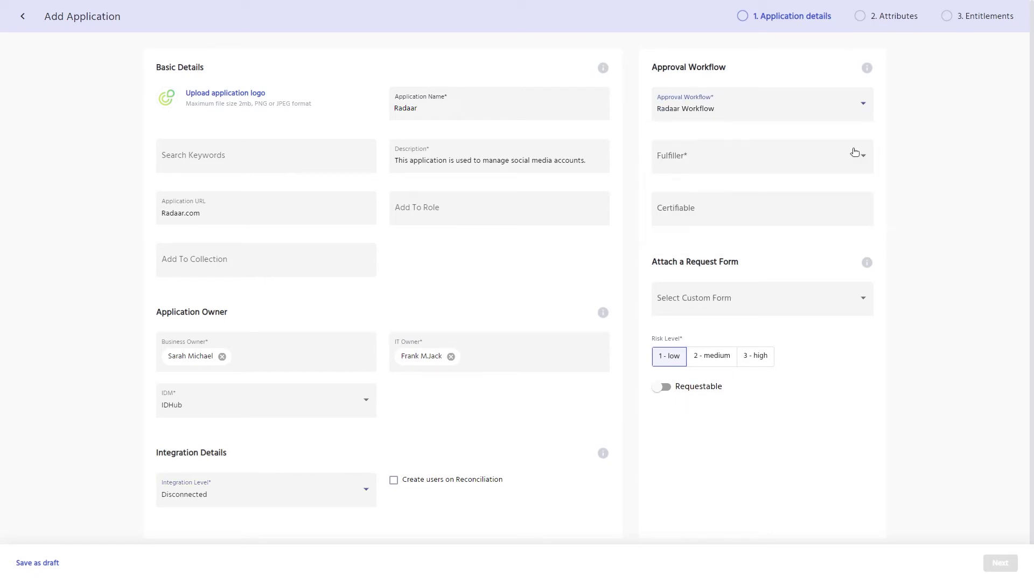
Set the application's fulfiller to Manual Fulfiller Group.
left_click(828, 151)
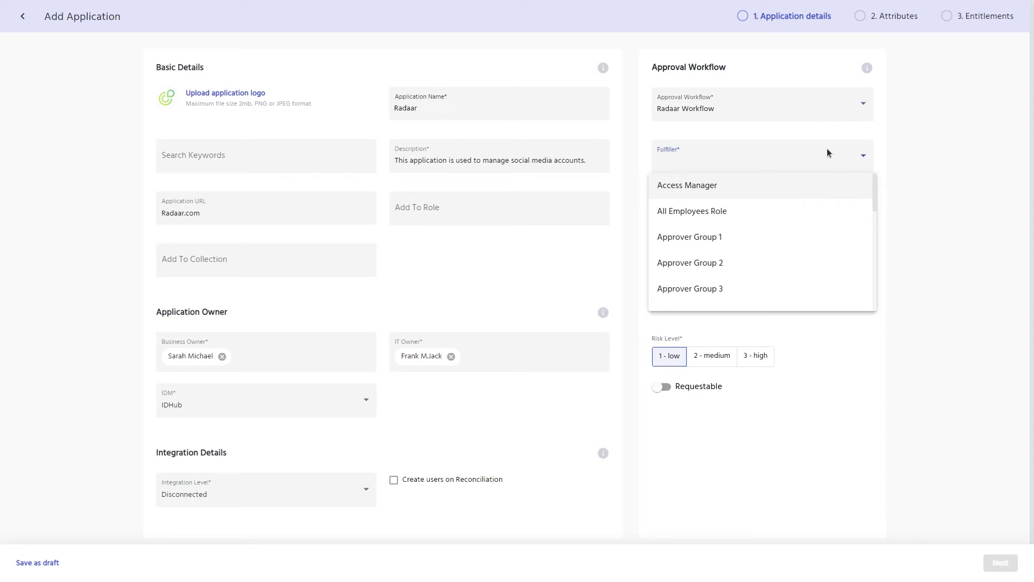
scroll(771, 270, "down", 5)
left_click(753, 299)
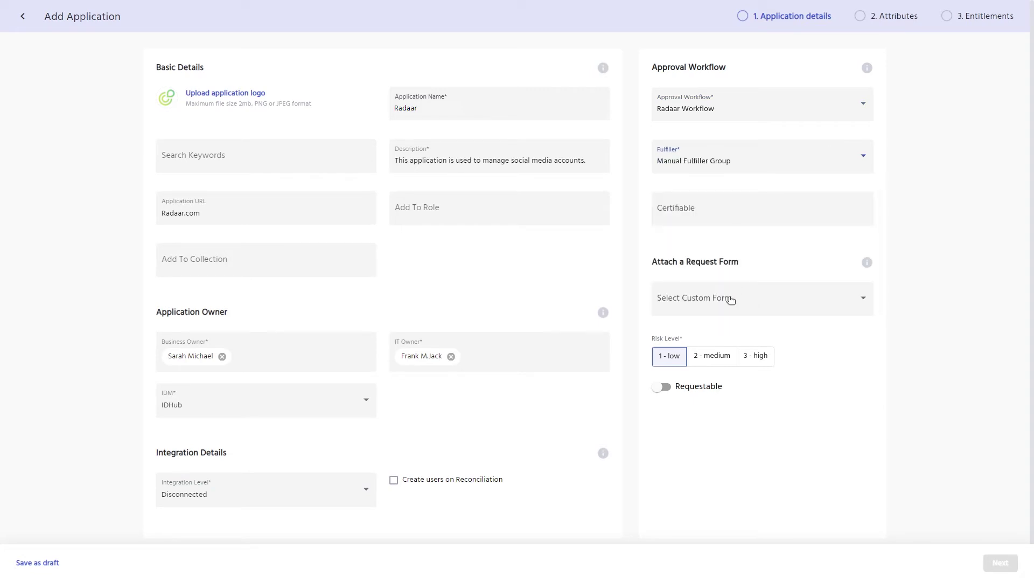
Attach the Radaar Form as the application's request form, make the application requestable, and continue to its attributes.
left_click(731, 300)
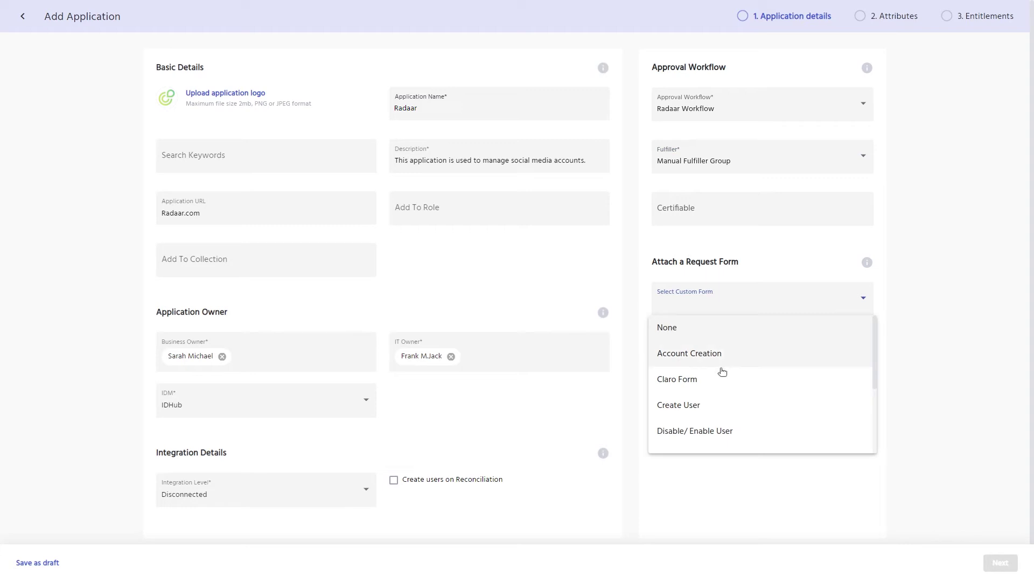
scroll(723, 371, "down", 3)
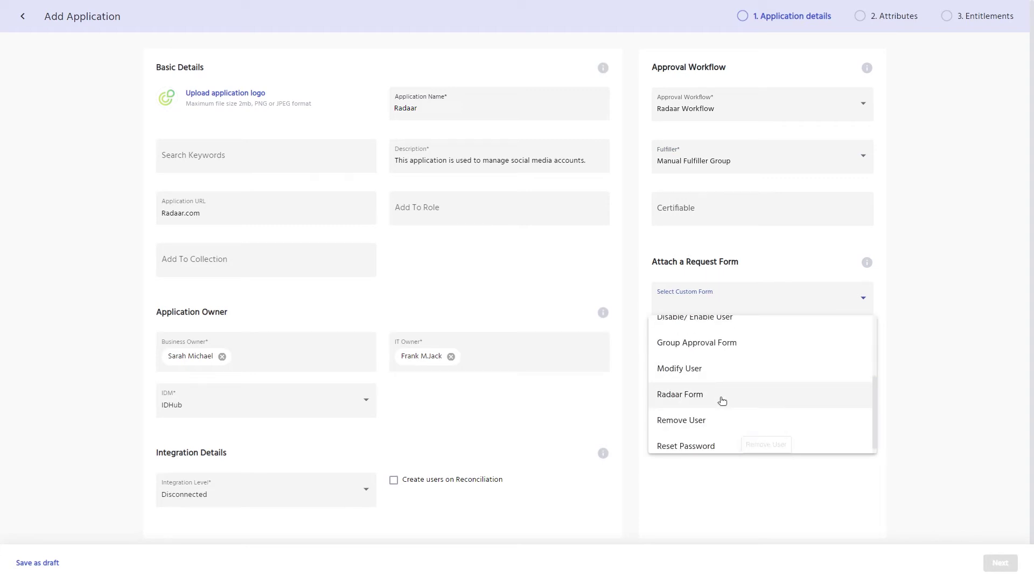
left_click(722, 401)
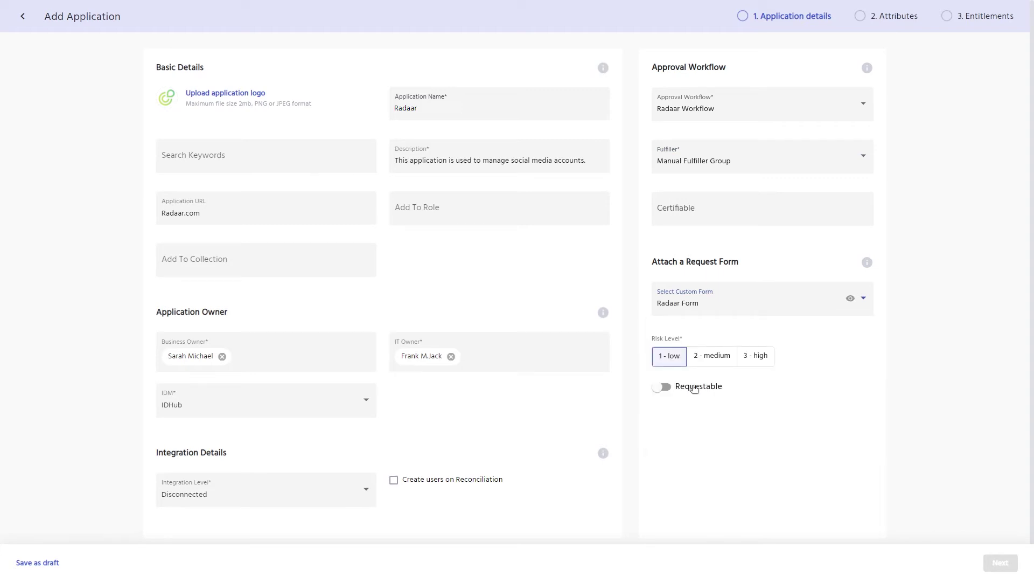
left_click(694, 387)
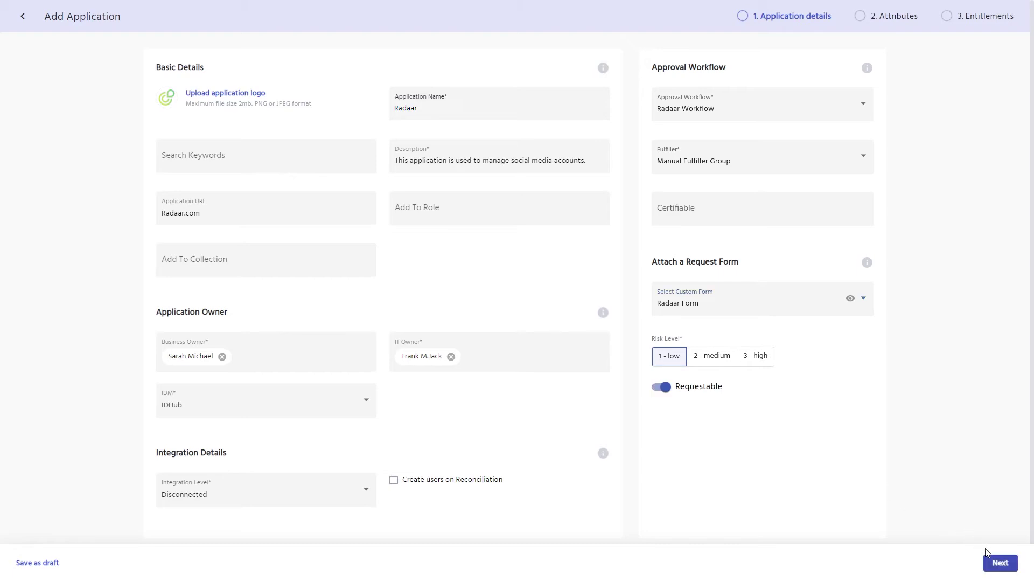
left_click(999, 563)
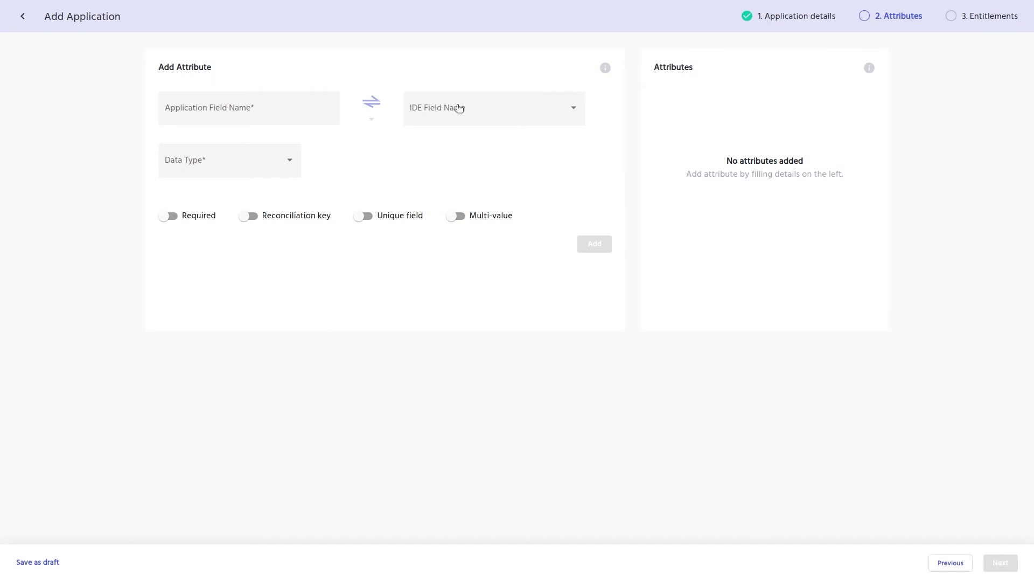
Add a First Name attribute mapped to the First Name IDE field, synchronized IDE to App only, with data type String.
left_click(458, 109)
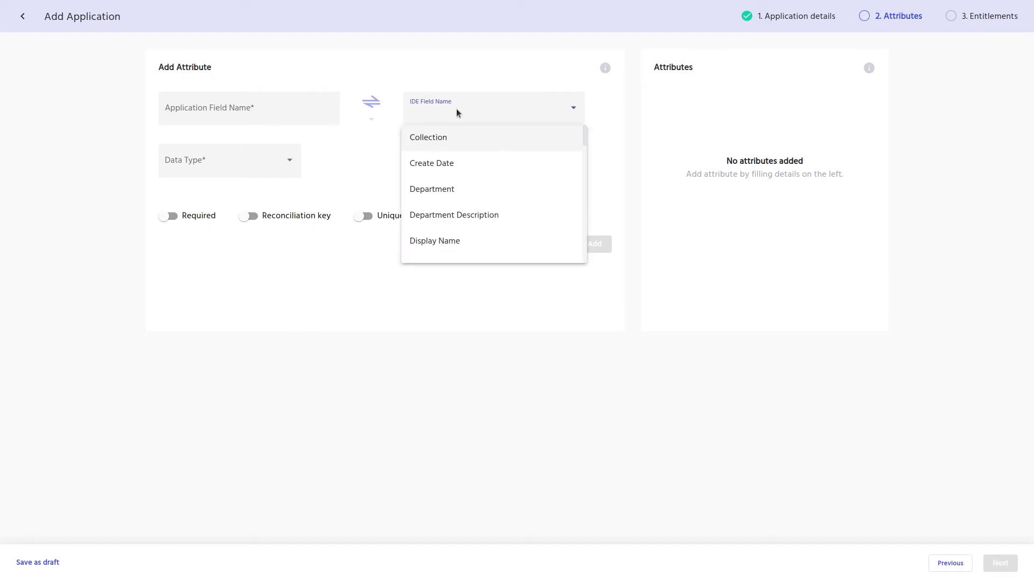
scroll(445, 250, "down", 1)
left_click(445, 250)
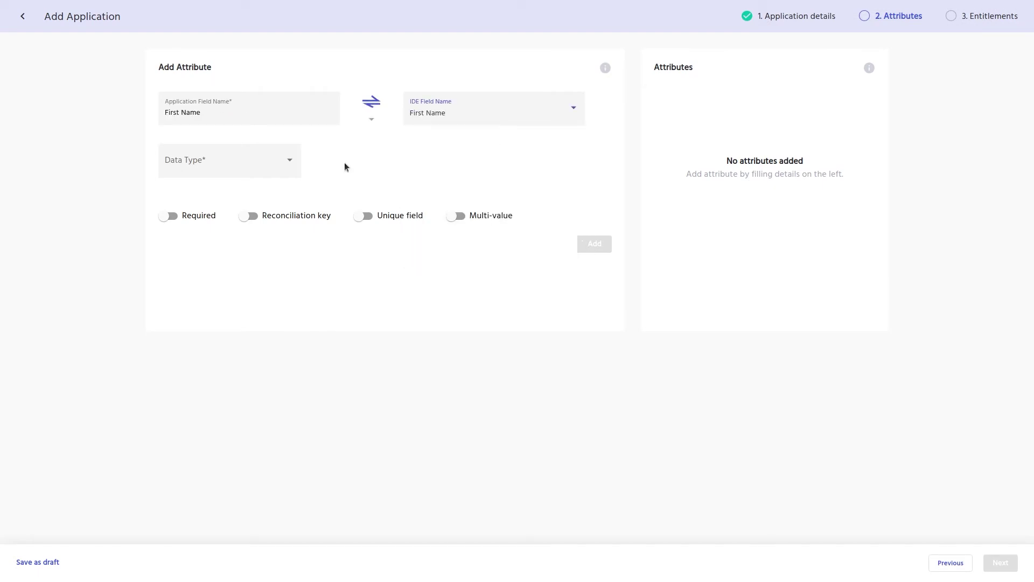
left_click(374, 120)
left_click(363, 188)
left_click(276, 168)
left_click(206, 267)
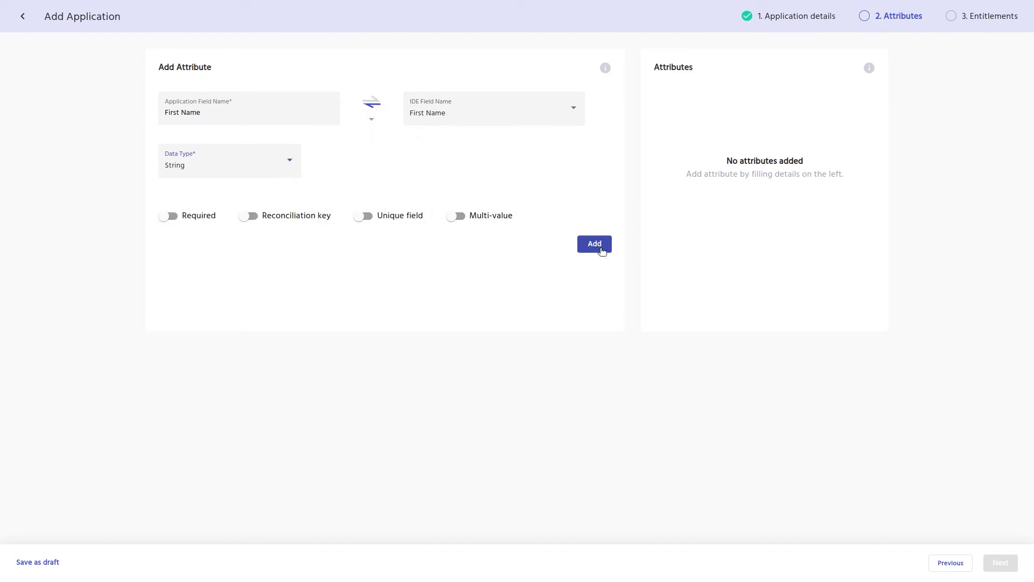
left_click(602, 251)
Add a Last Name attribute mapped to the Last Name IDE field, synchronized IDE to App only, with data type String.
left_click(509, 111)
key("l")
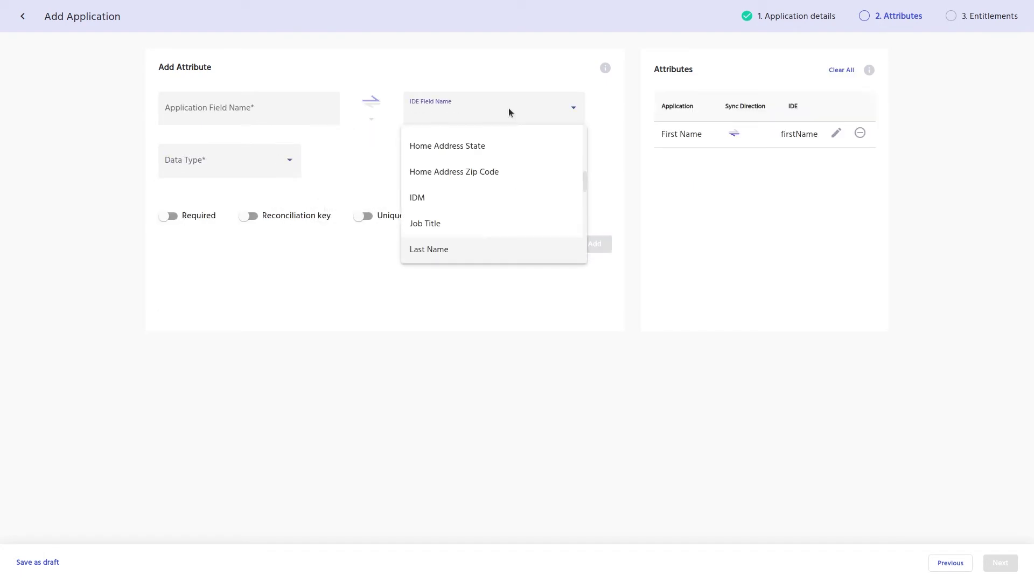
left_click(467, 249)
left_click(371, 119)
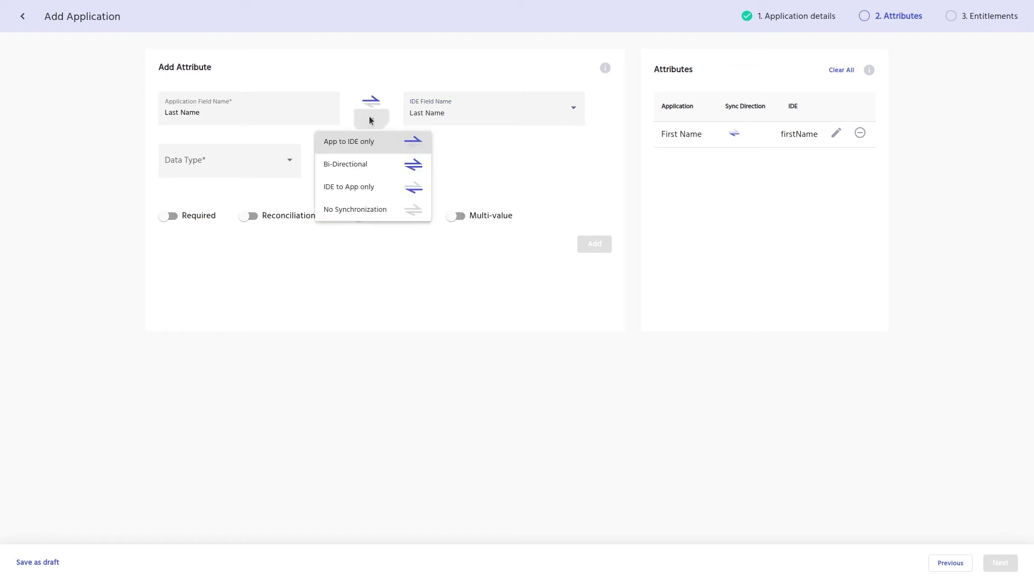
left_click(347, 186)
left_click(246, 170)
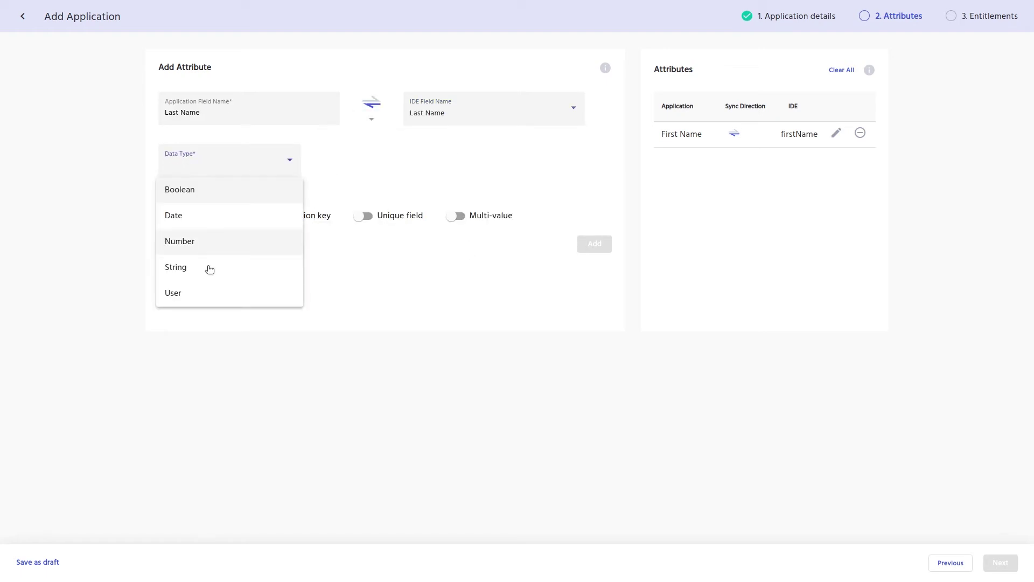
left_click(210, 269)
left_click(596, 245)
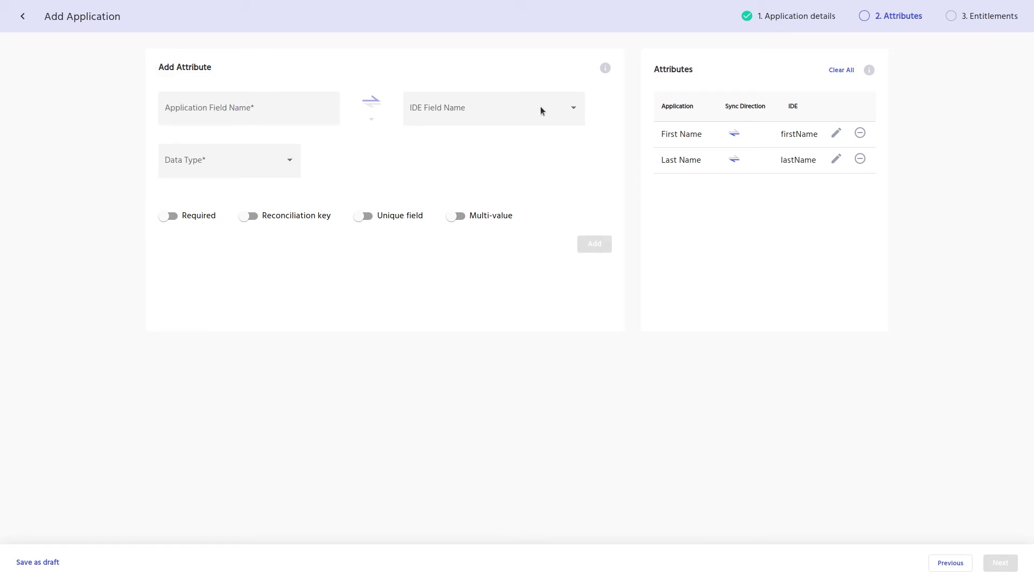
Add an Email attribute mapped to the Email IDE field as a String, marked as reconciliation key and unique field.
left_click(494, 110)
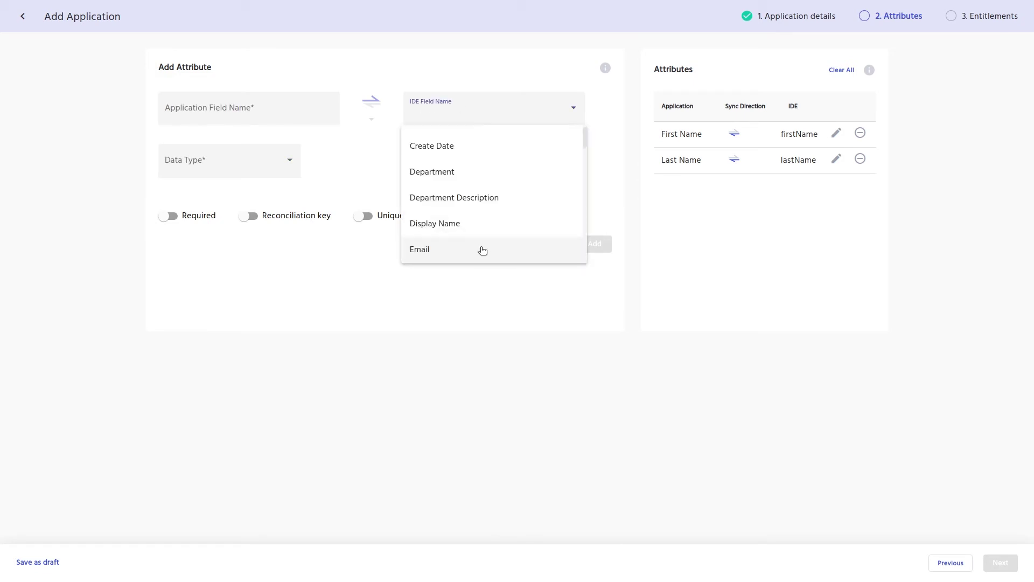
left_click(482, 251)
left_click(251, 170)
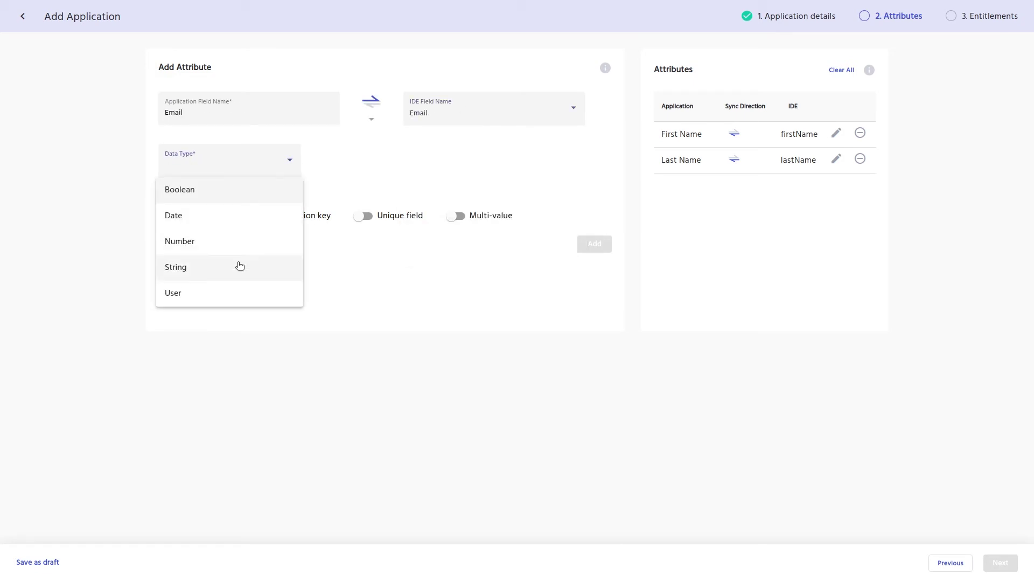
left_click(237, 267)
left_click(247, 215)
left_click(385, 216)
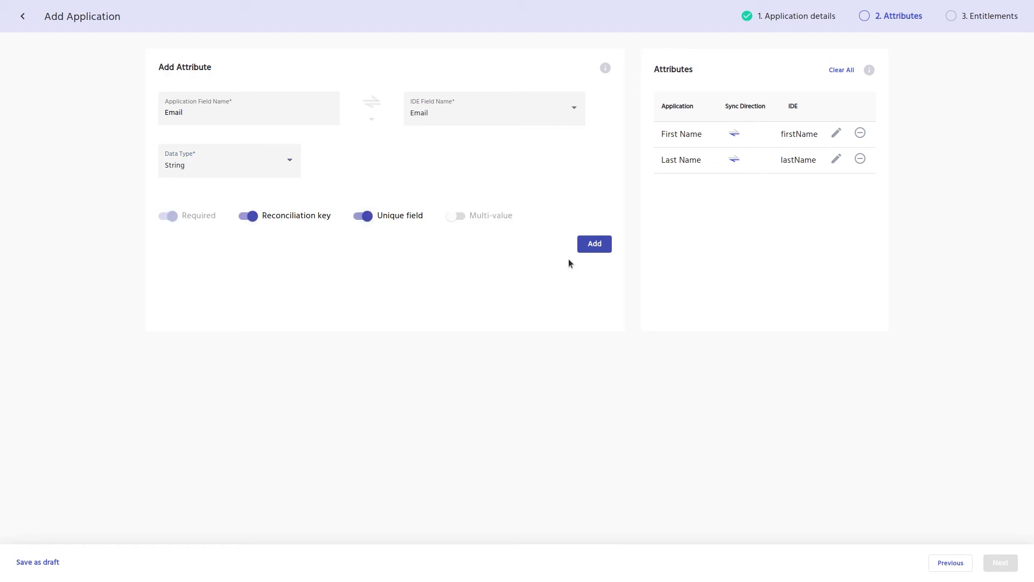
left_click(598, 245)
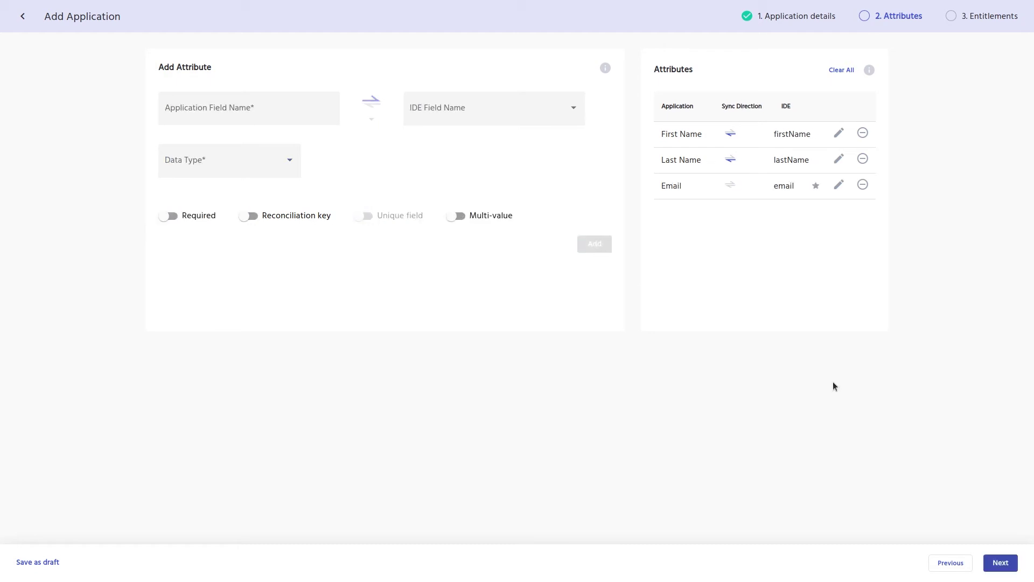
Start an entitlement named Radaar Admin with the description "Request this entitlement for admin permissions.".
left_click(1003, 566)
left_click(456, 183)
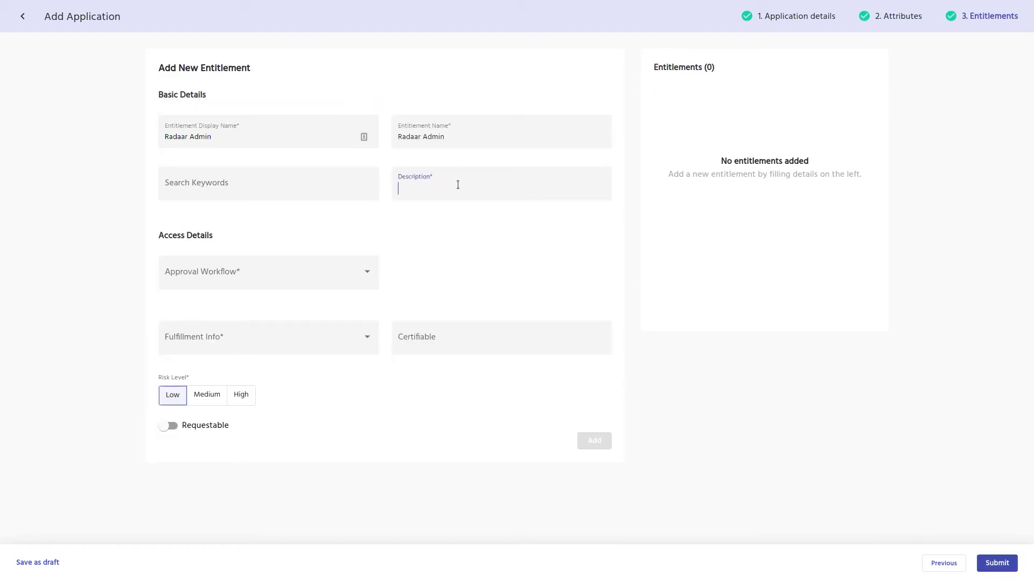
type("Request this entitlement for admin permissions.")
Set the entitlement's approval workflow to Group Approval and its fulfillment info to Manual Fulfiller Group.
left_click(203, 276)
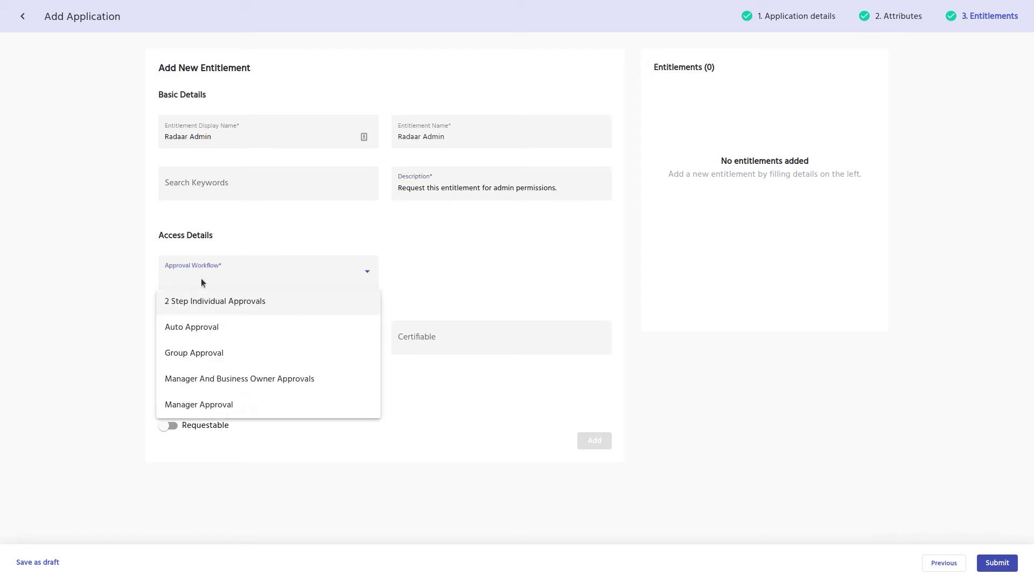
left_click(207, 353)
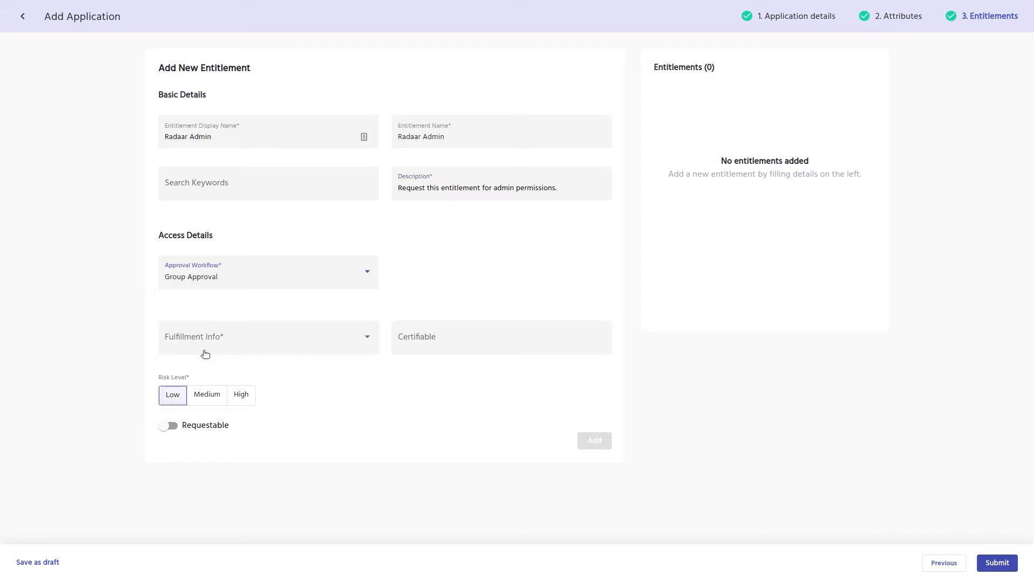
left_click(202, 338)
scroll(216, 420, "down", 5)
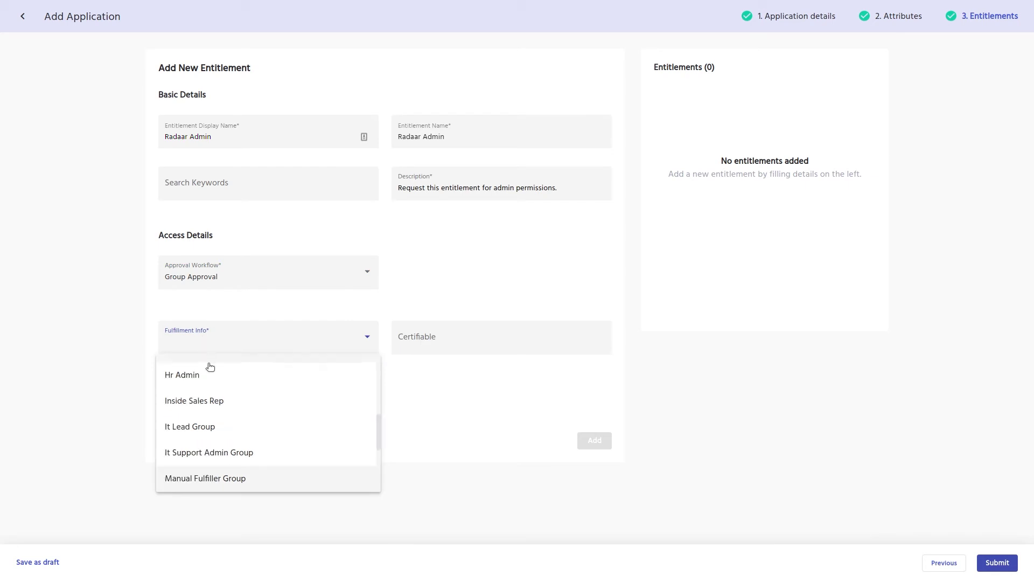
left_click(228, 477)
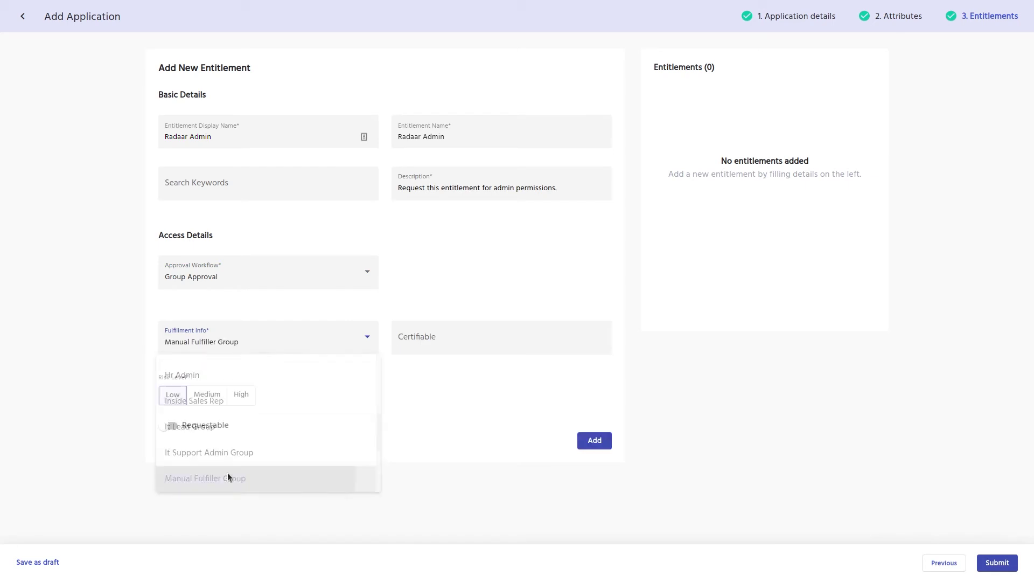
Add the entitlement as requestable with a High risk level, and submit the new application.
left_click(239, 396)
left_click(167, 425)
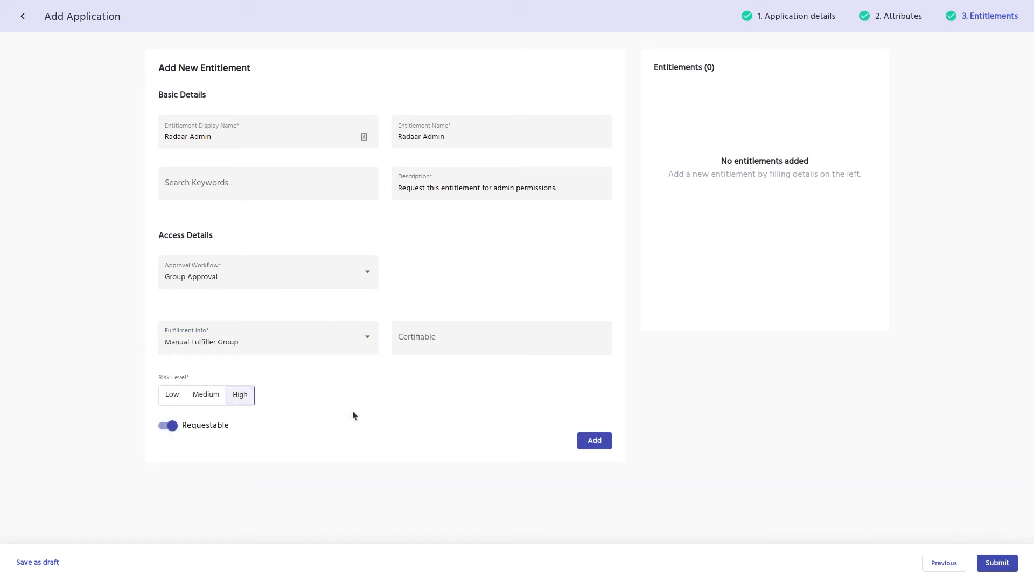
left_click(595, 440)
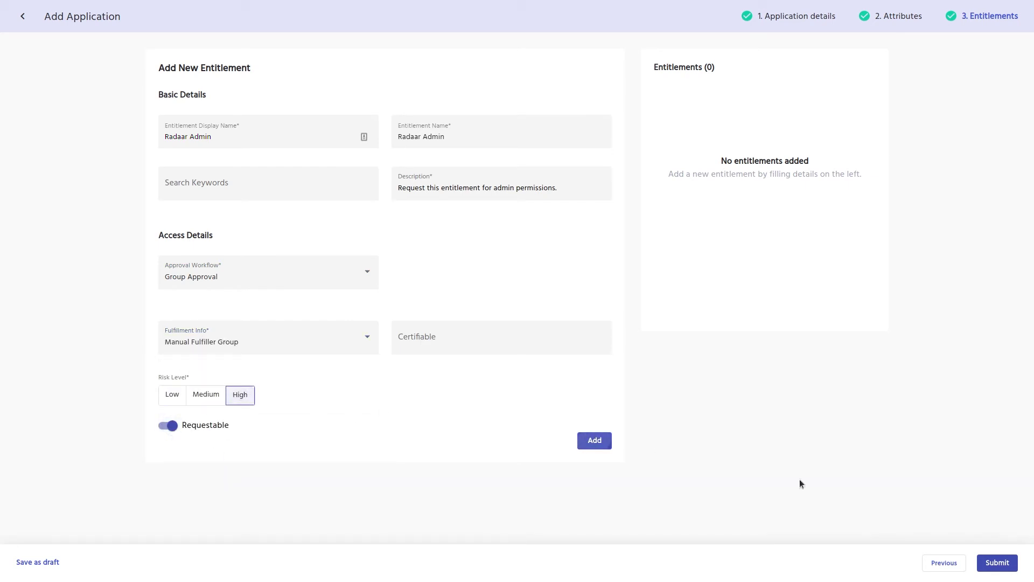
left_click(1002, 563)
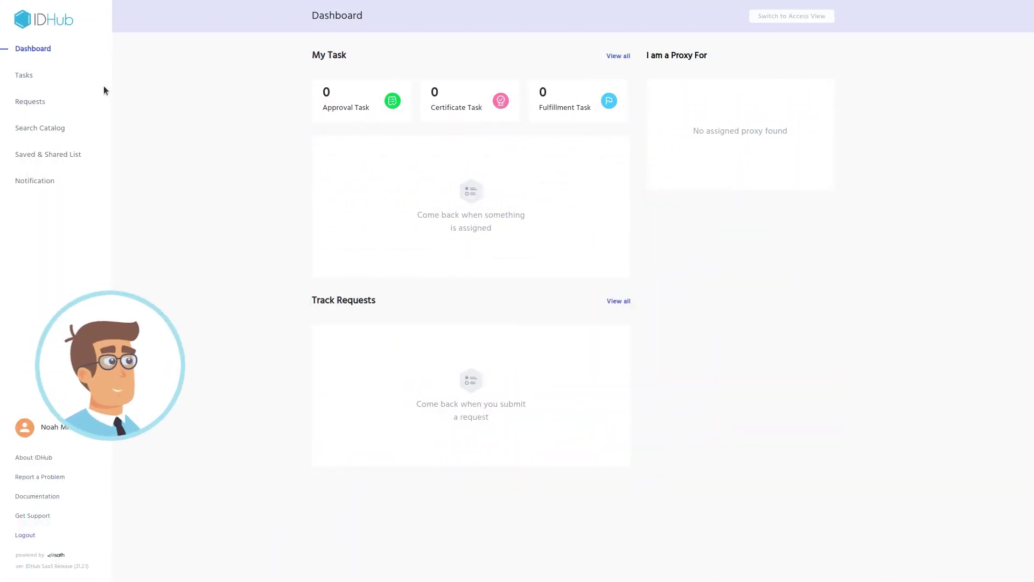
Search the catalog's applications for Radaar and add it to the request cart.
left_click(42, 129)
left_click(386, 69)
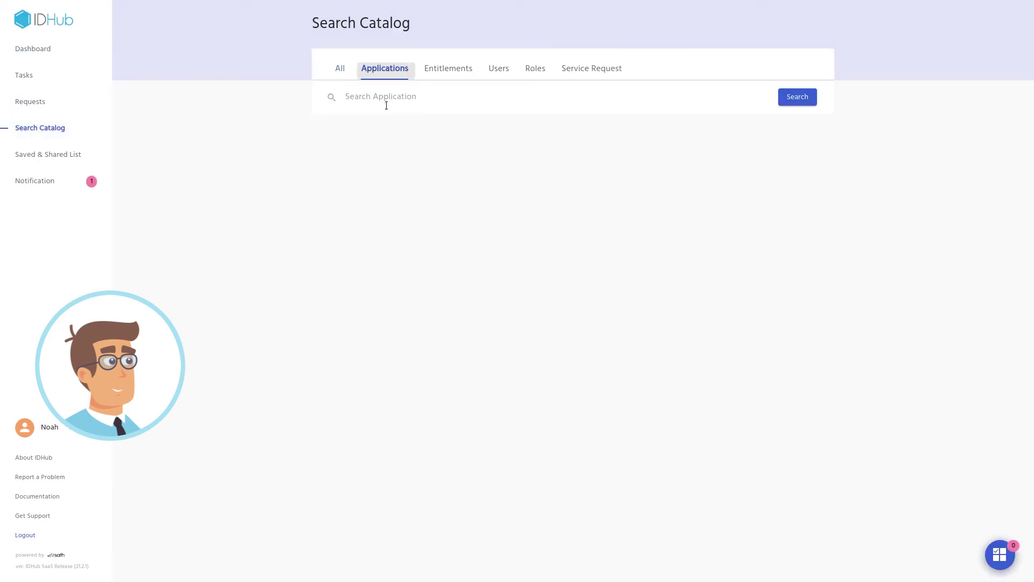
left_click(392, 97)
type("Rada")
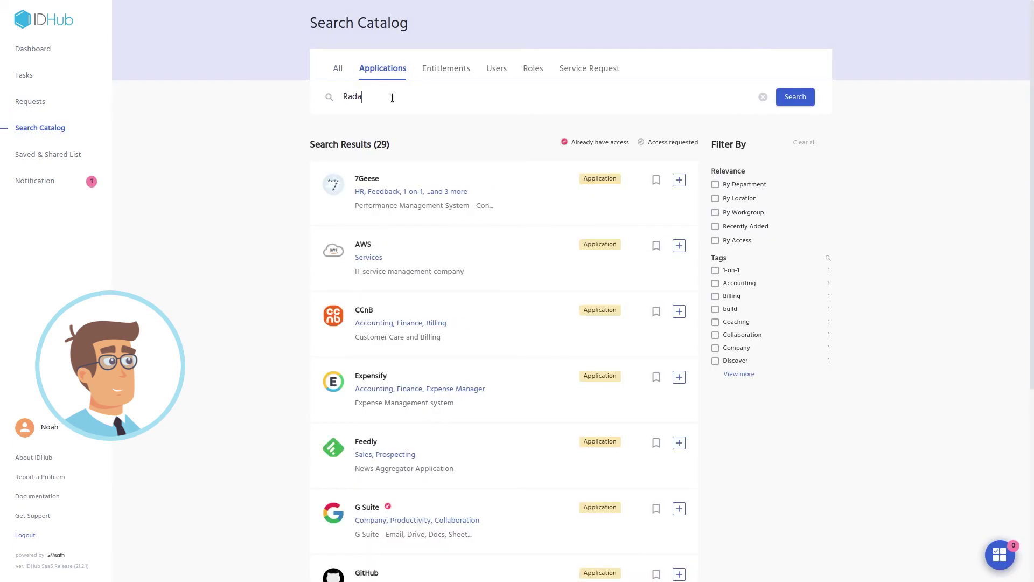
left_click(383, 126)
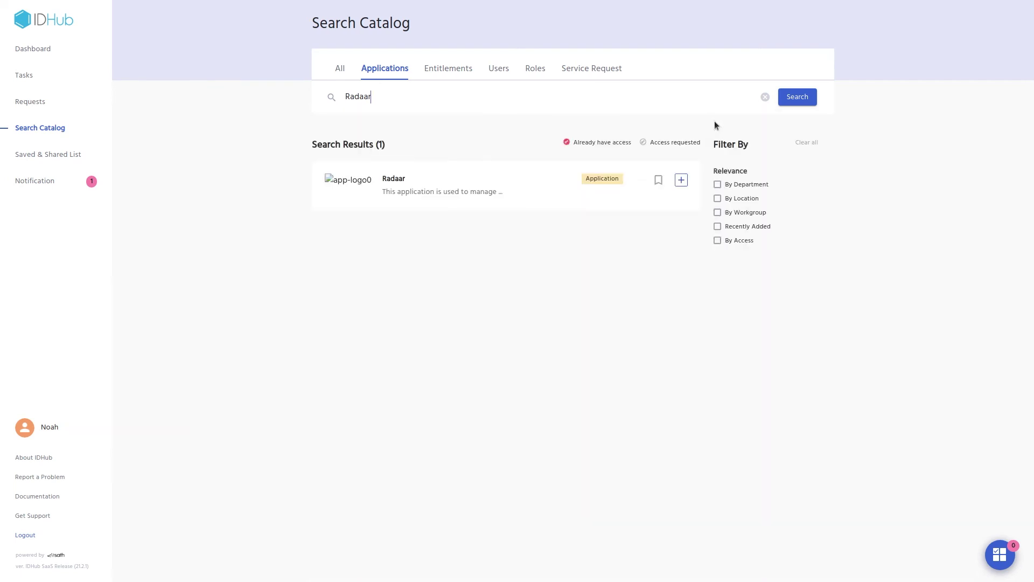
left_click(681, 181)
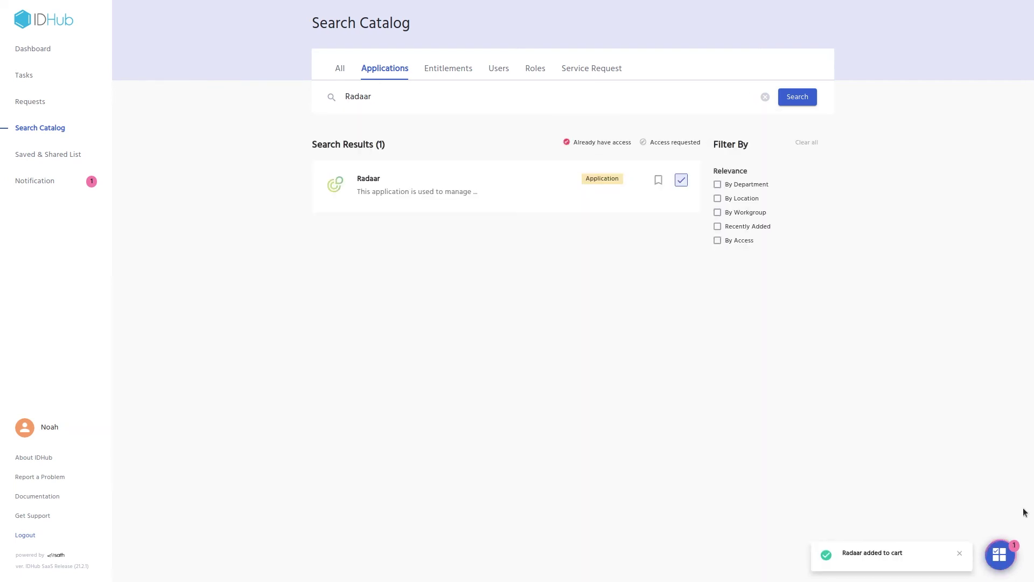
Check out the Radaar request with the social media channels answer set to Both, and submit it with the justification "Need access to Radaar".
left_click(1005, 554)
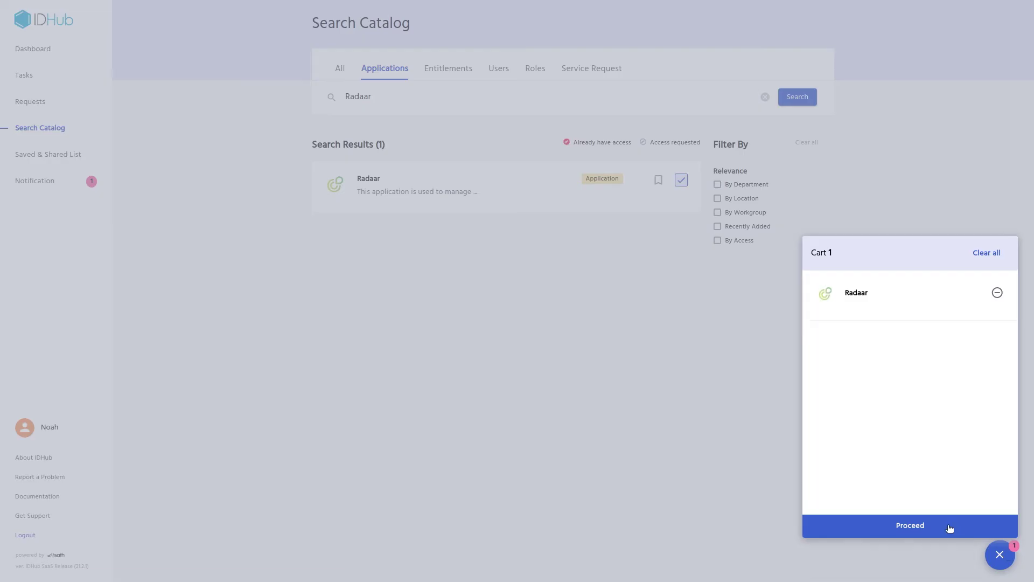
left_click(948, 527)
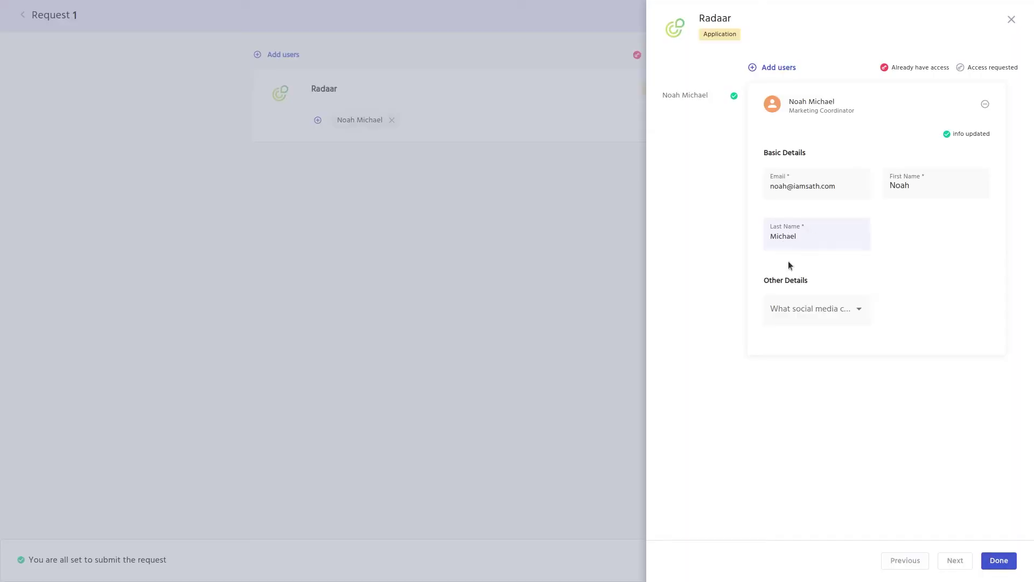
left_click(800, 308)
left_click(796, 394)
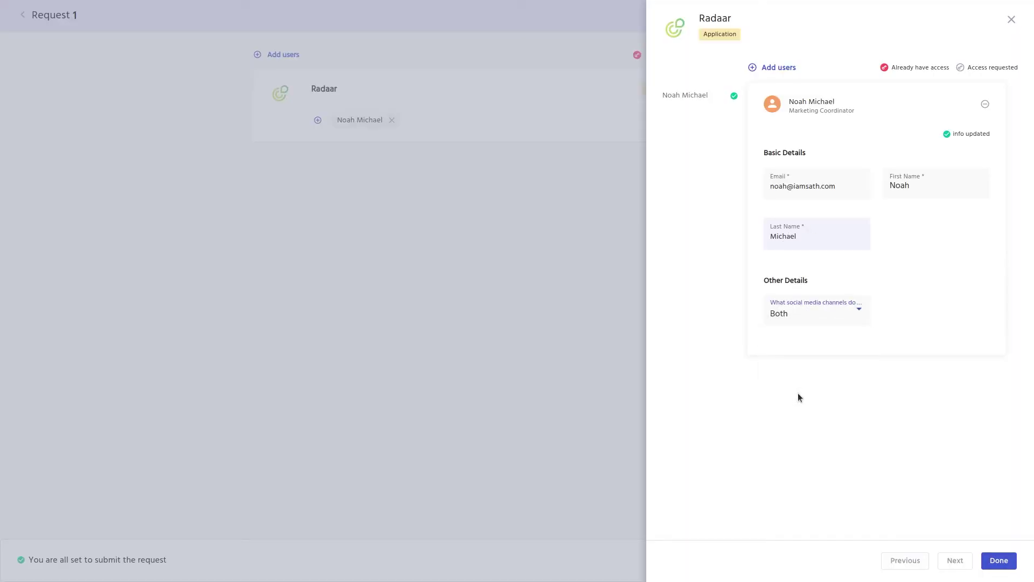
left_click(997, 561)
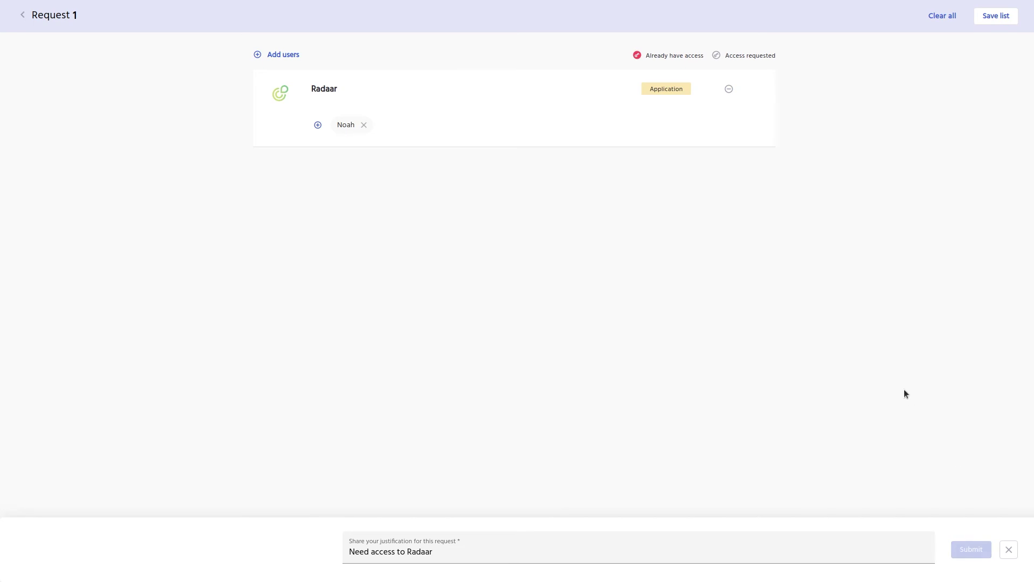
left_click(983, 551)
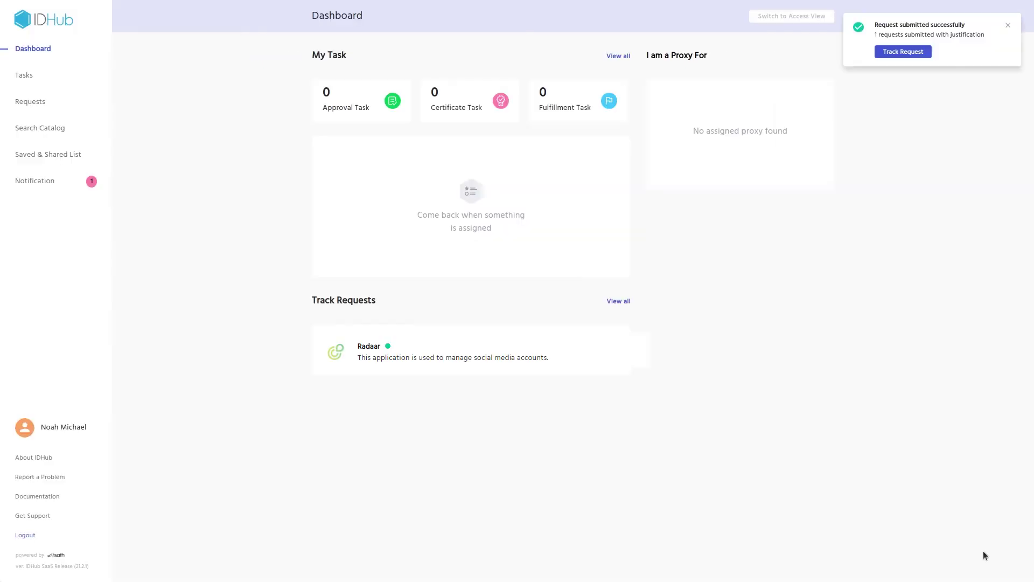
Open the submitted Radaar request from the tracked requests to check its approval progress.
left_click(40, 101)
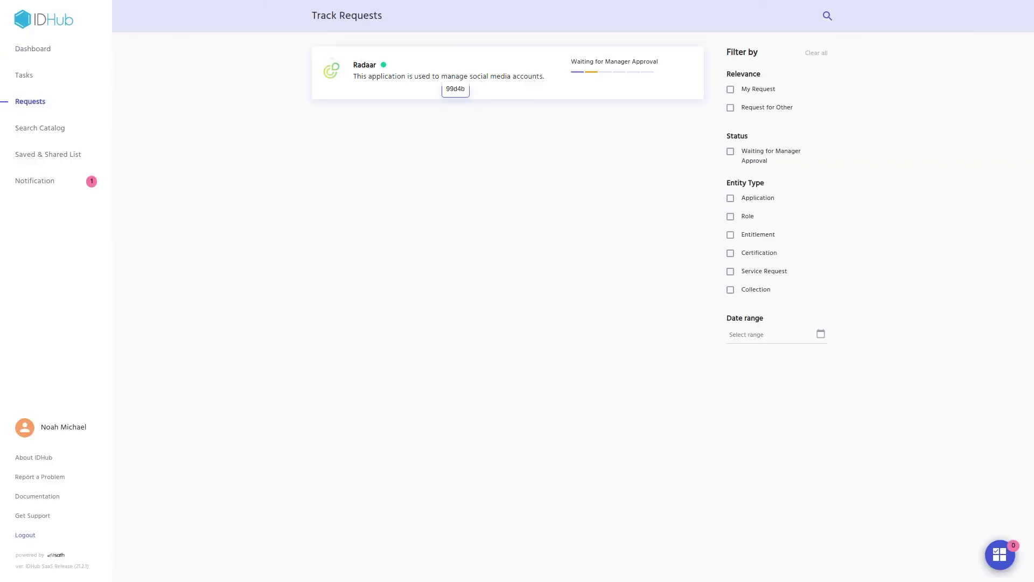
left_click(438, 77)
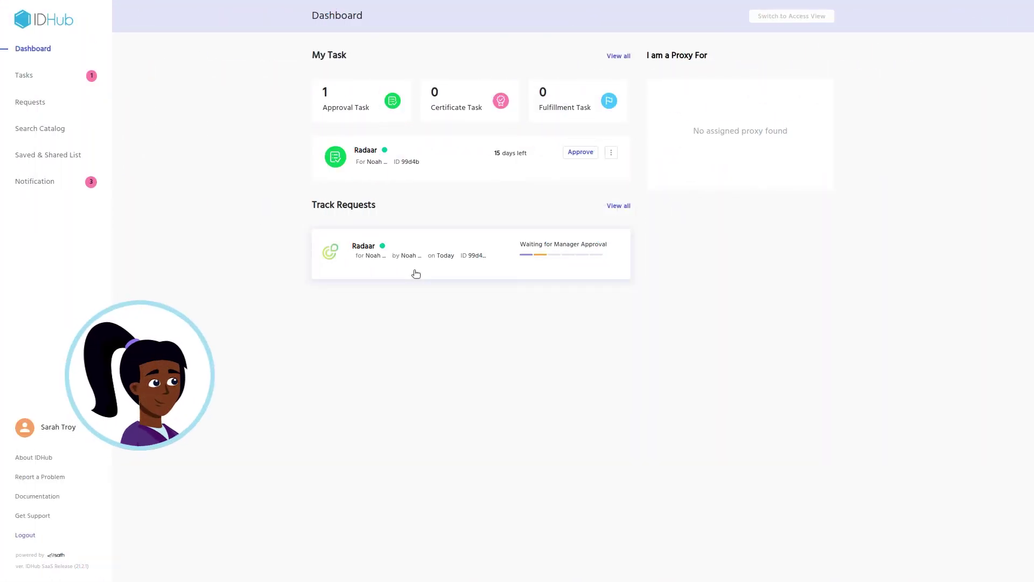
Open the Radaar approval task from the manager's assigned tasks to review the request.
left_click(30, 86)
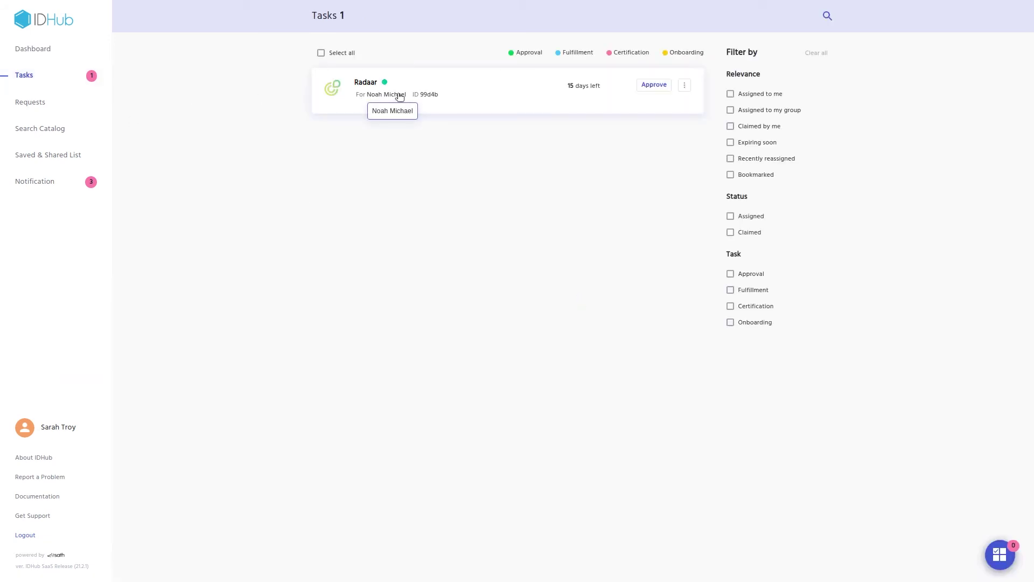
left_click(392, 95)
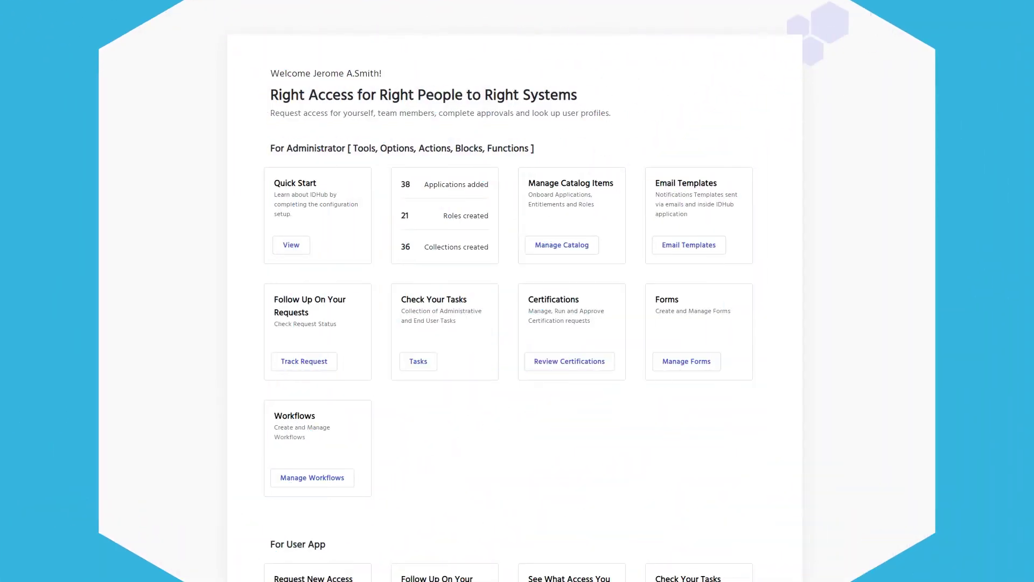
Create a Resource Assignment certification named "Radaar Monthly Review" with the description "Monthly Radaar Audit".
left_click(564, 362)
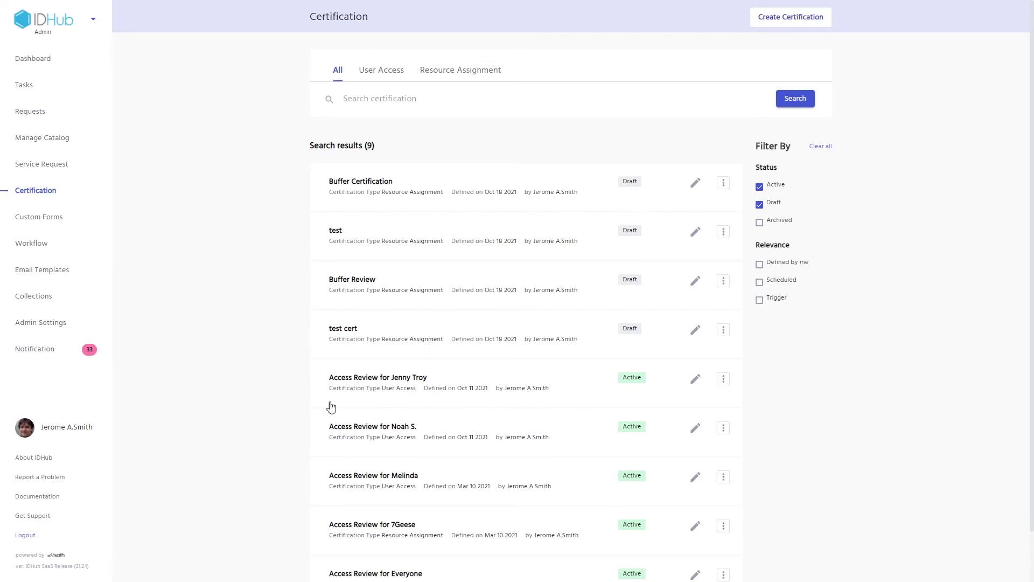
left_click(772, 17)
left_click(243, 111)
type("Radaar Monthly Review")
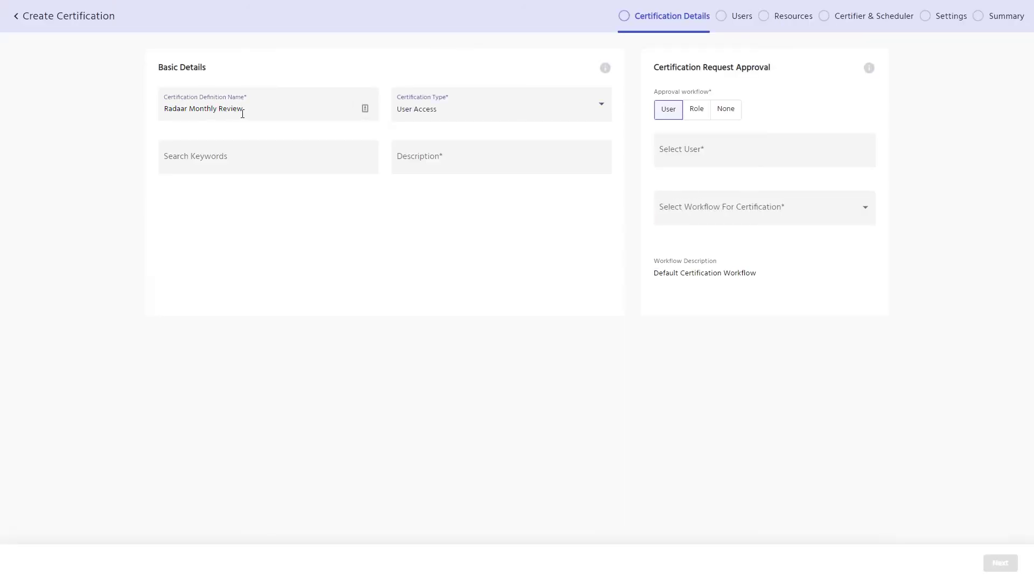
left_click(437, 117)
left_click(422, 164)
left_click(453, 162)
type("Monthly Radaar Audit")
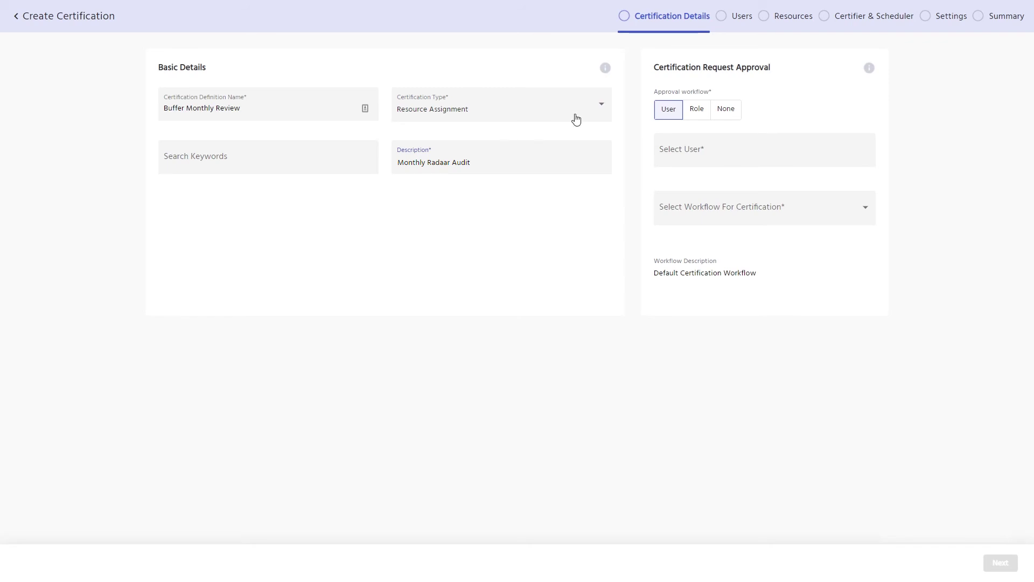
Set the certification's request approval to None with the Certification workflow, and continue to user selection.
left_click(714, 114)
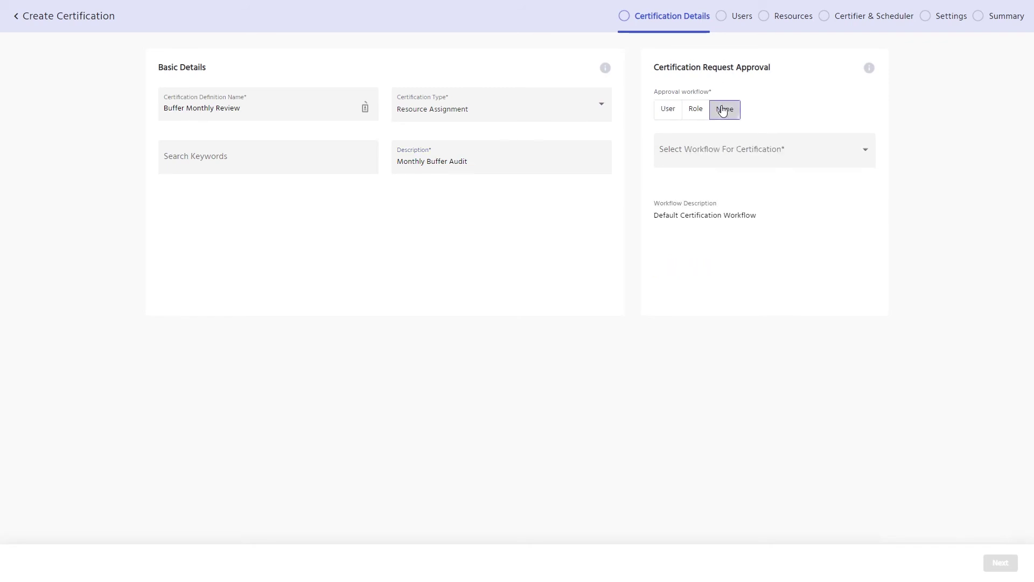
left_click(746, 160)
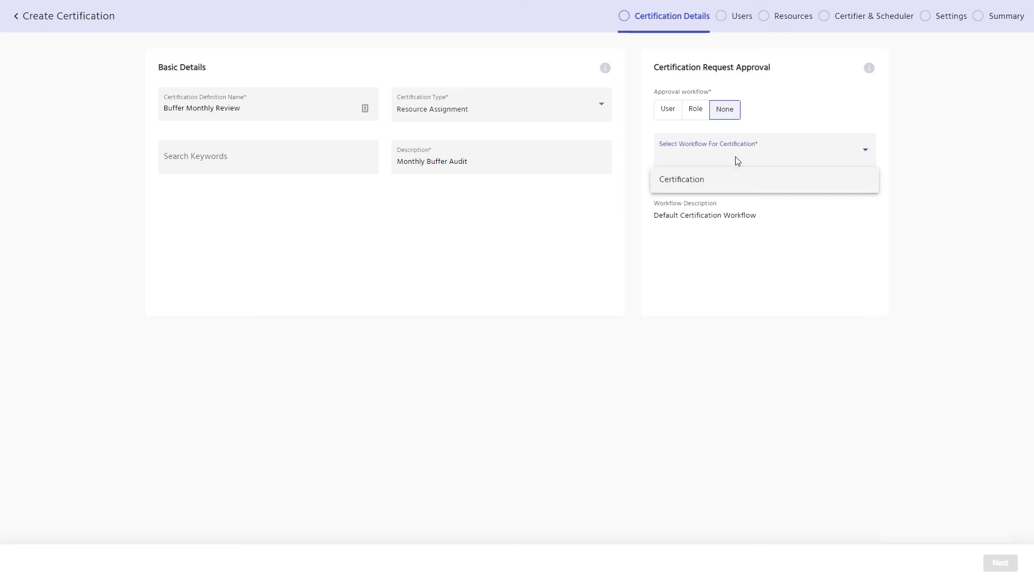
left_click(701, 178)
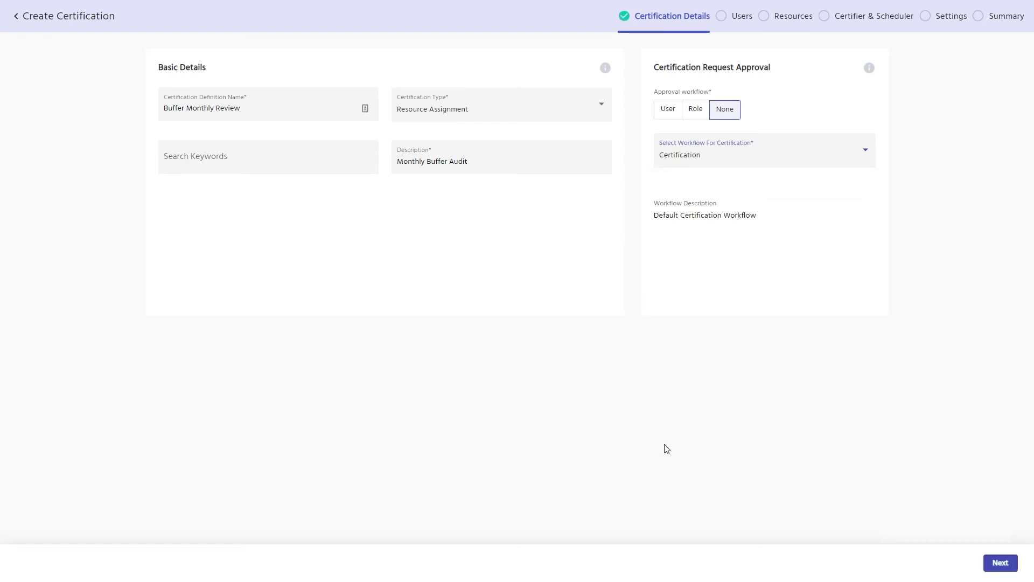
left_click(1000, 563)
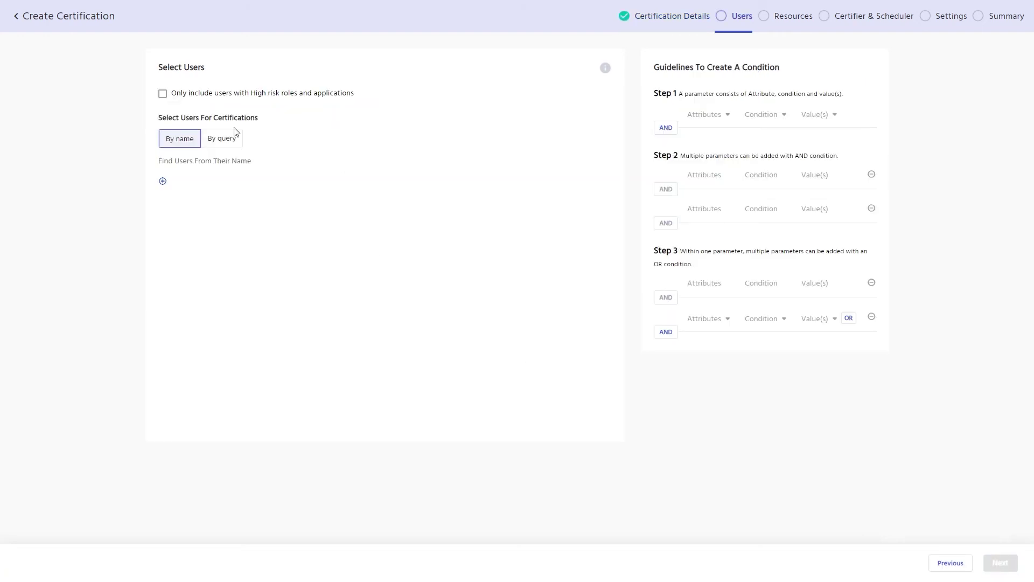
Select the certification's users by a query where Status equals Active, and continue to the resources.
left_click(220, 139)
left_click(212, 319)
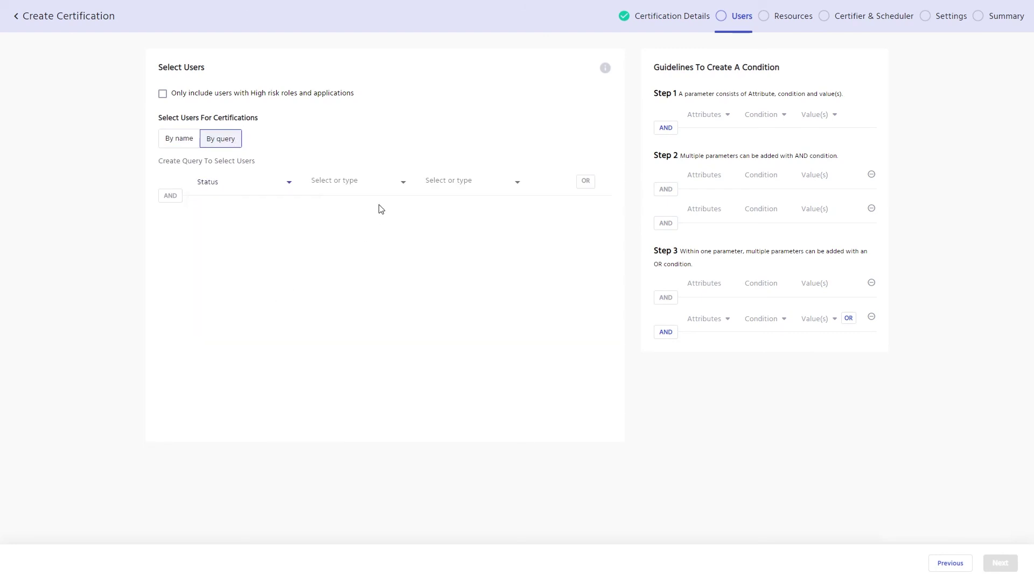
left_click(361, 183)
left_click(333, 228)
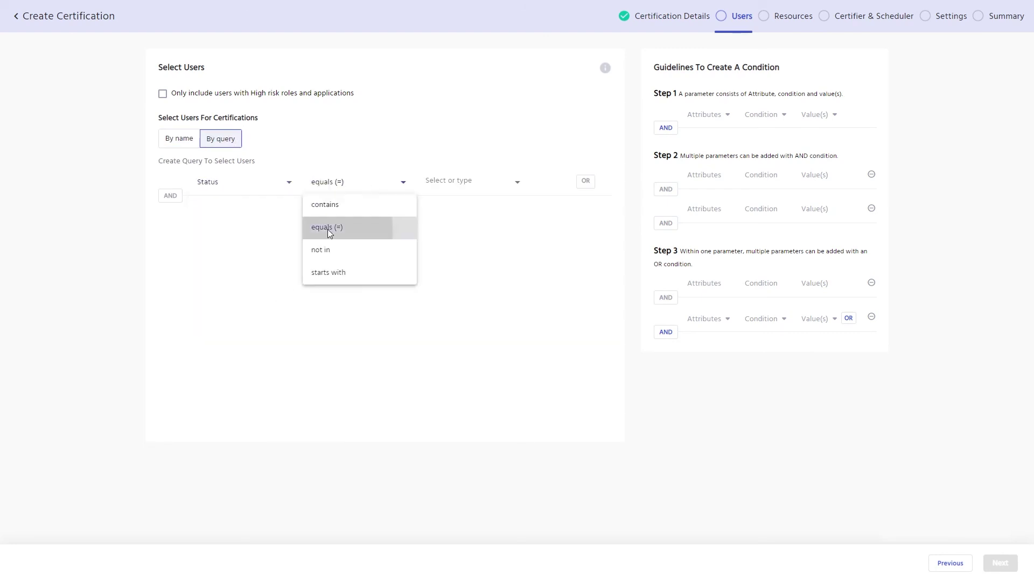
left_click(454, 183)
left_click(442, 209)
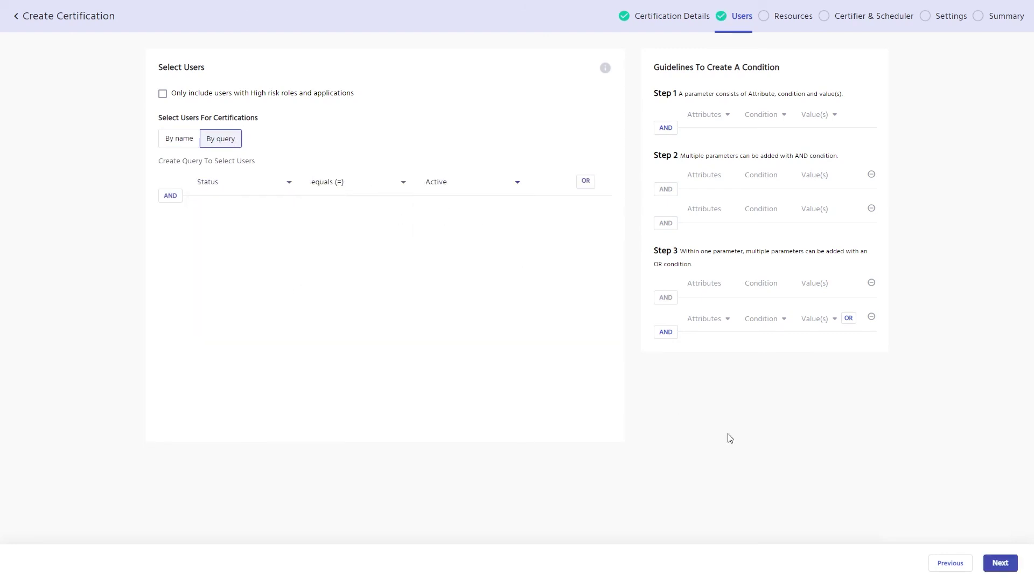
left_click(1000, 562)
Add the Radaar application as the resource to certify, and continue to the certifier and scheduler settings.
left_click_drag(476, 161, 476, 198)
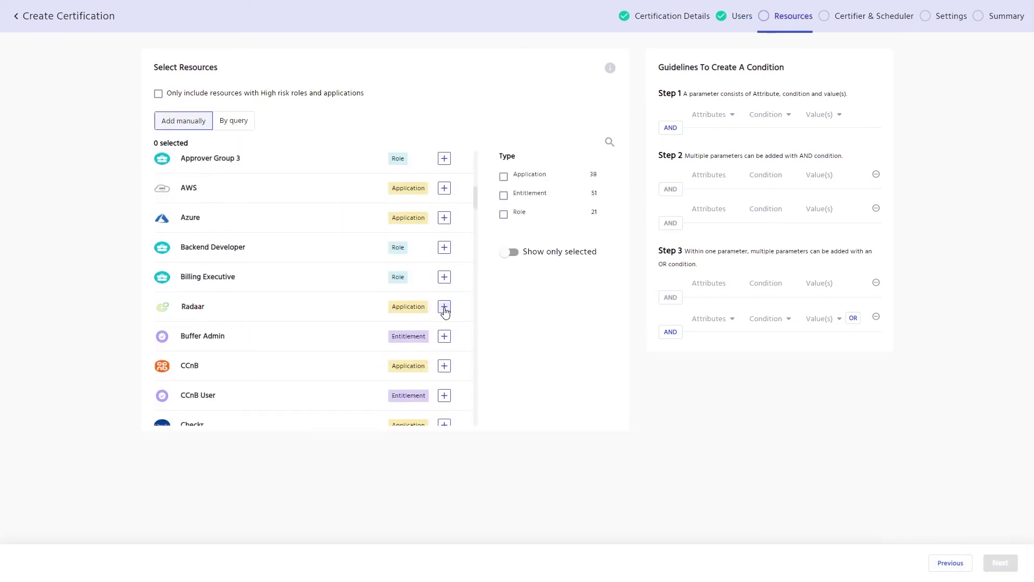
left_click(444, 306)
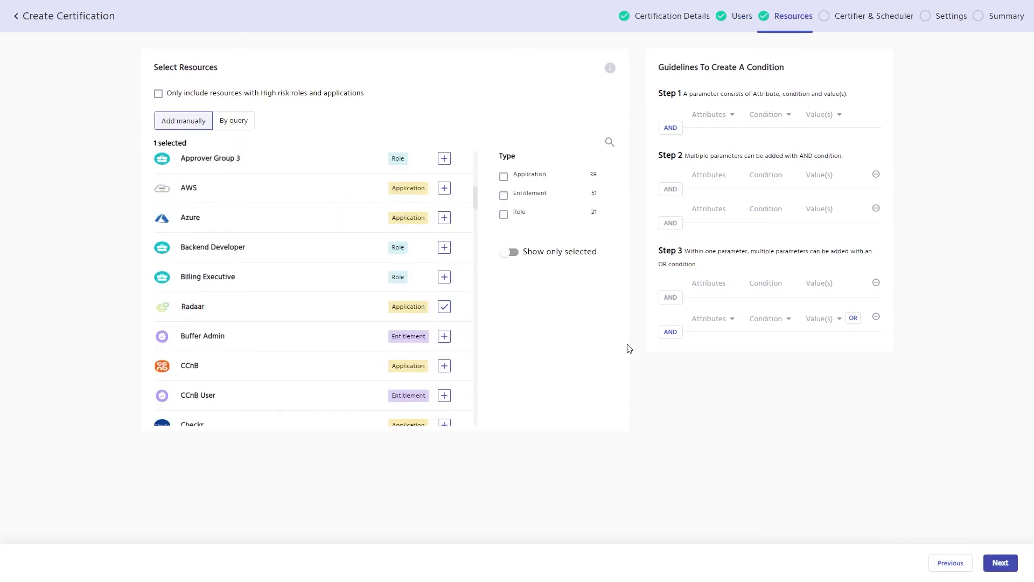
left_click(1000, 562)
Assign the Access Manager role as the certifier.
left_click(248, 101)
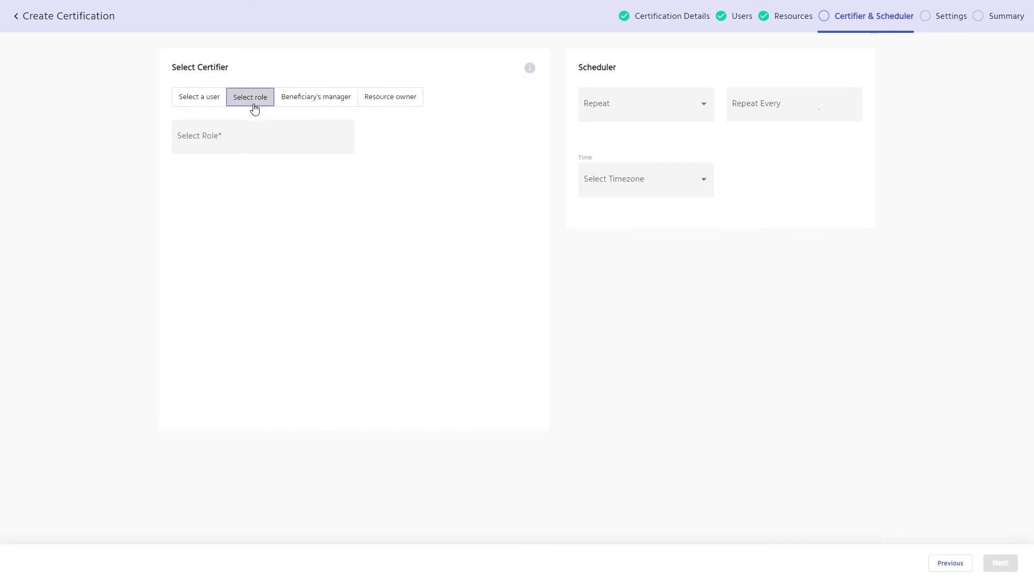
left_click(250, 140)
type("acc")
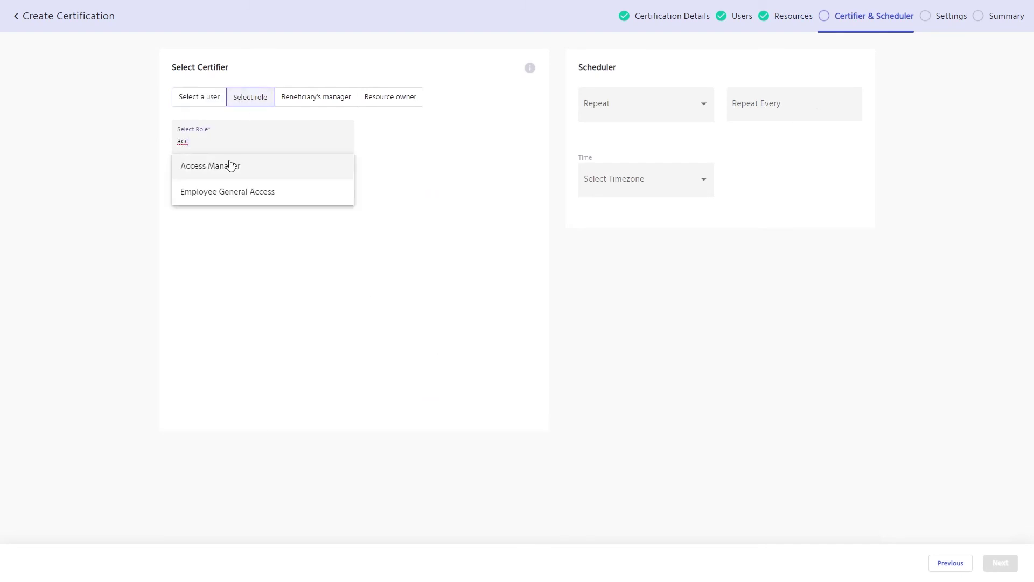
left_click(231, 166)
Schedule the certification monthly, every 1 month on day 20 at 03:00 PM Central Standard Time, and continue to the settings.
left_click(683, 111)
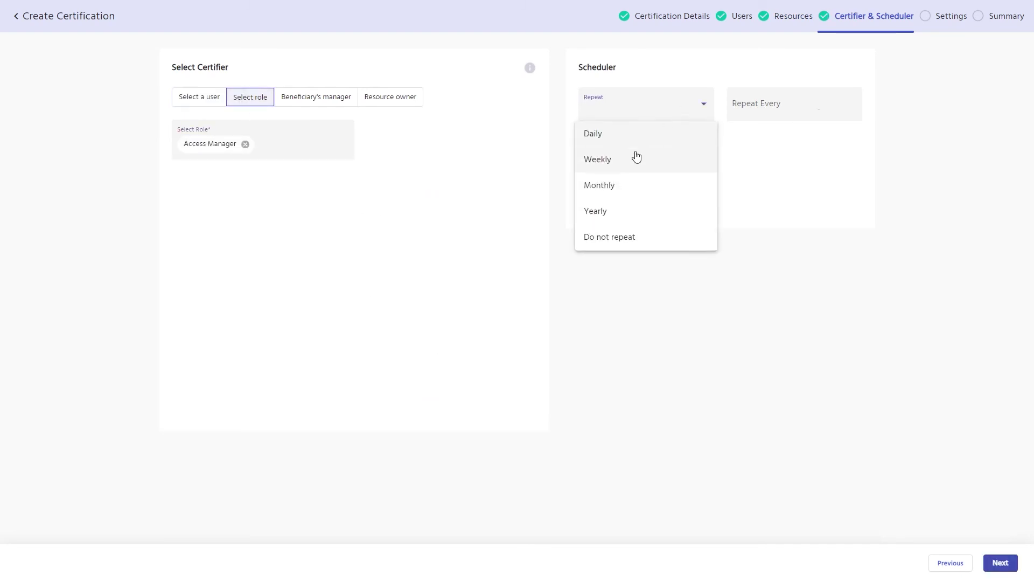
left_click(607, 186)
type("1")
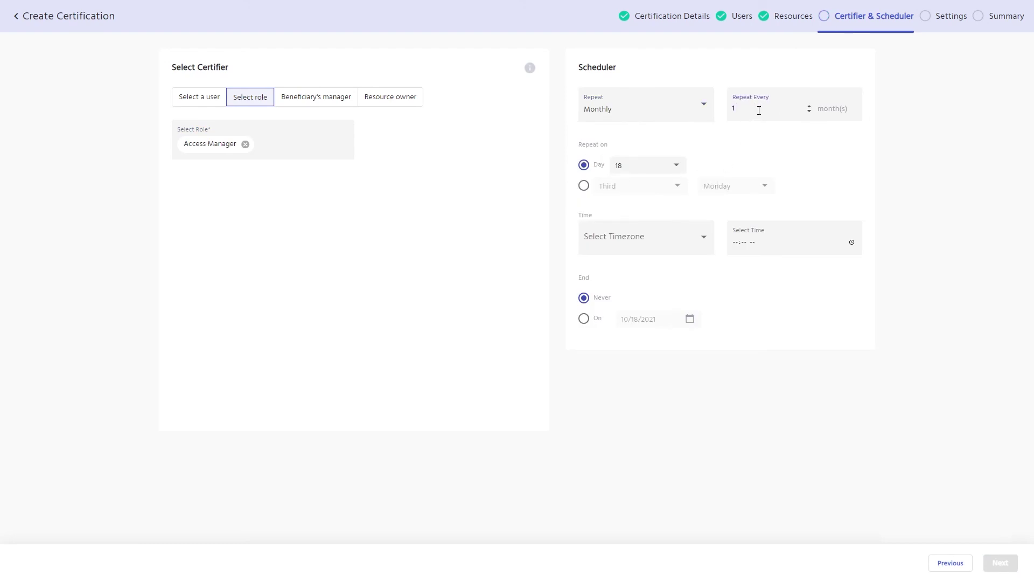
left_click(677, 164)
left_click(627, 213)
left_click(648, 240)
left_click(641, 282)
left_click(735, 242)
type("300p")
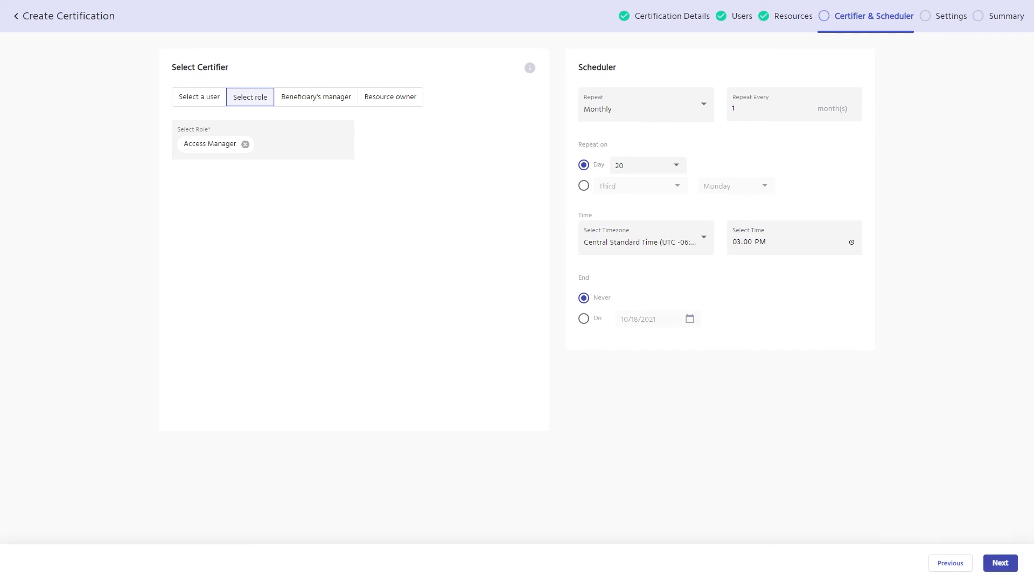
left_click(996, 565)
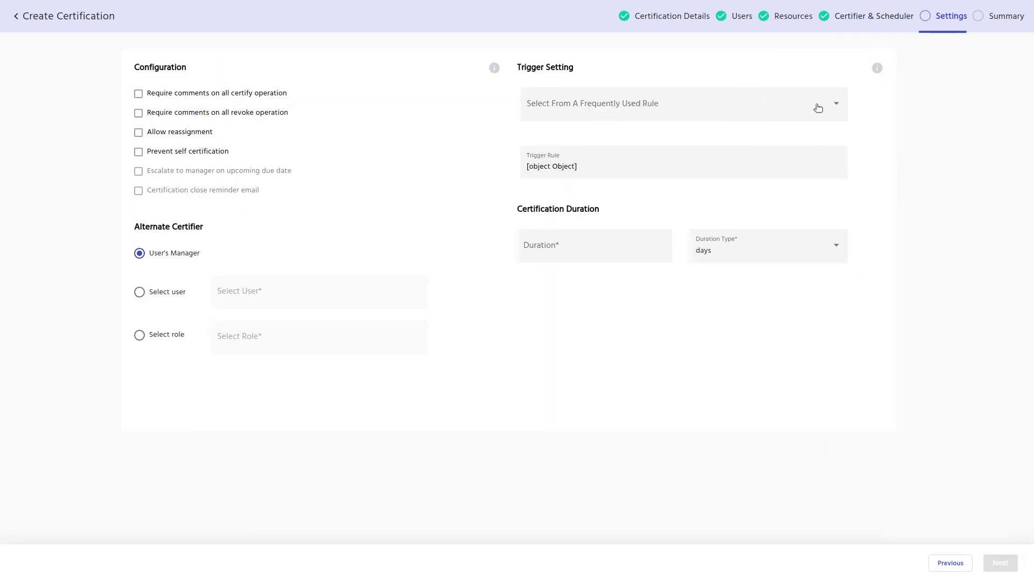
Examine the frequently used trigger rules available for the certification.
left_click(817, 107)
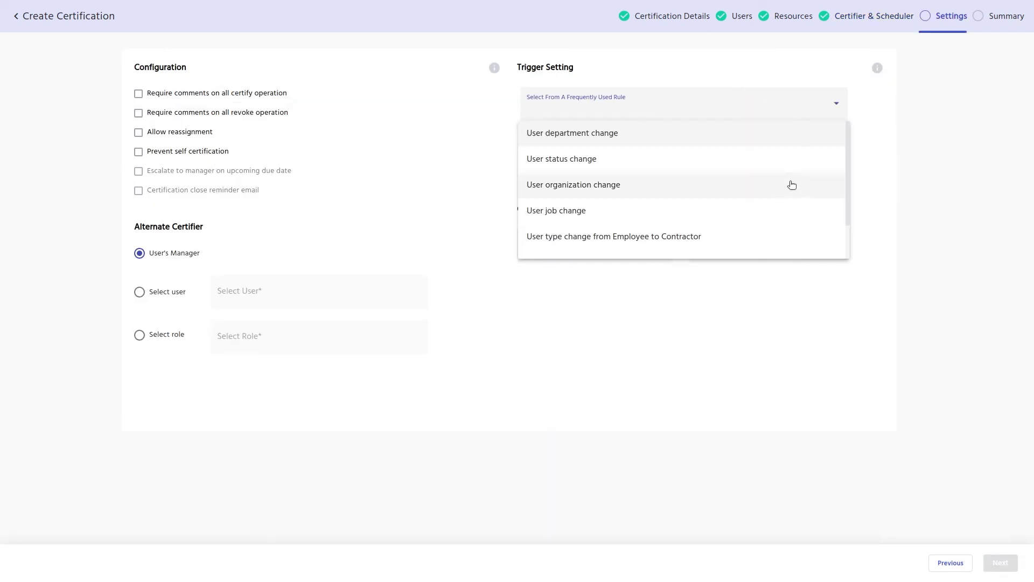
scroll(777, 206, "down", 1)
scroll(777, 206, "down", 1)
scroll(772, 208, "up", 2)
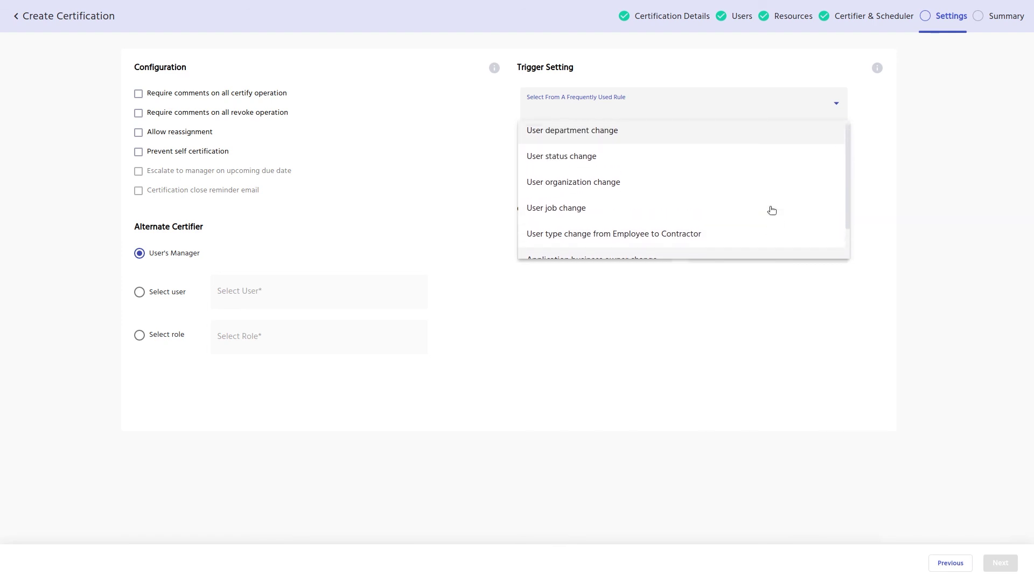
left_click(774, 138)
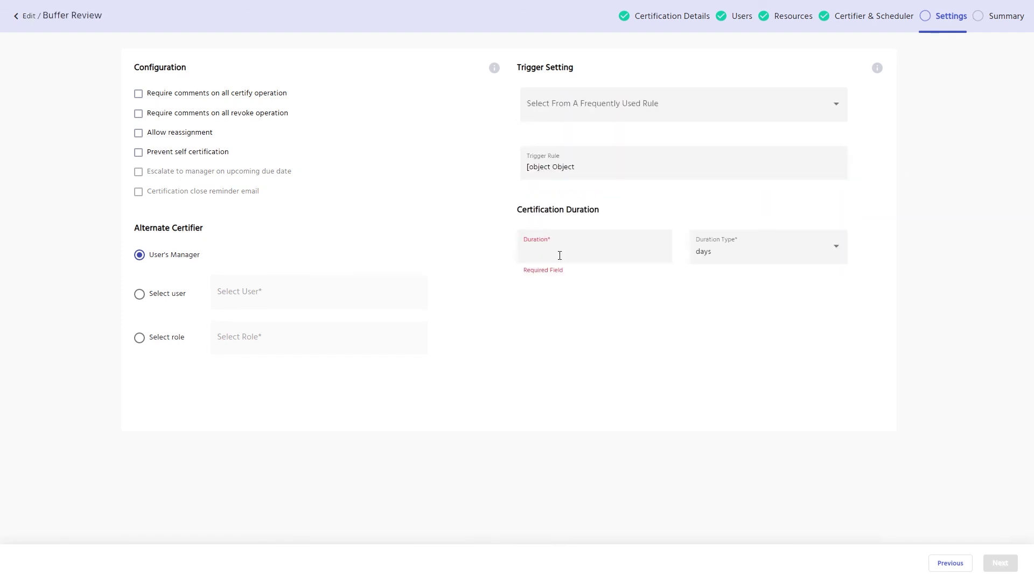
Set the certification duration to 2 months, review the summary, and submit the certification.
type("2")
left_click(730, 264)
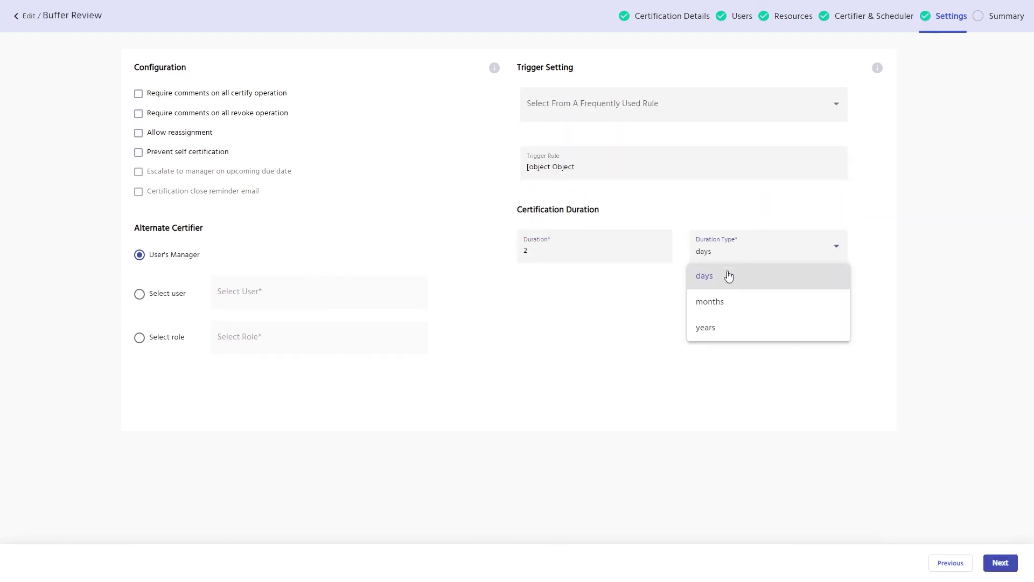
left_click(724, 301)
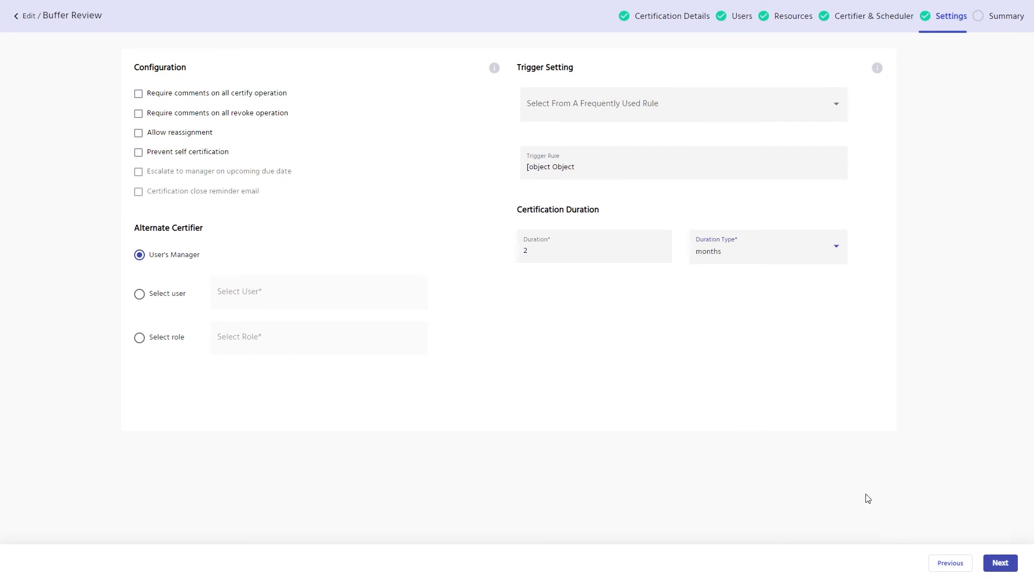
left_click(1000, 563)
scroll(547, 367, "down", 20)
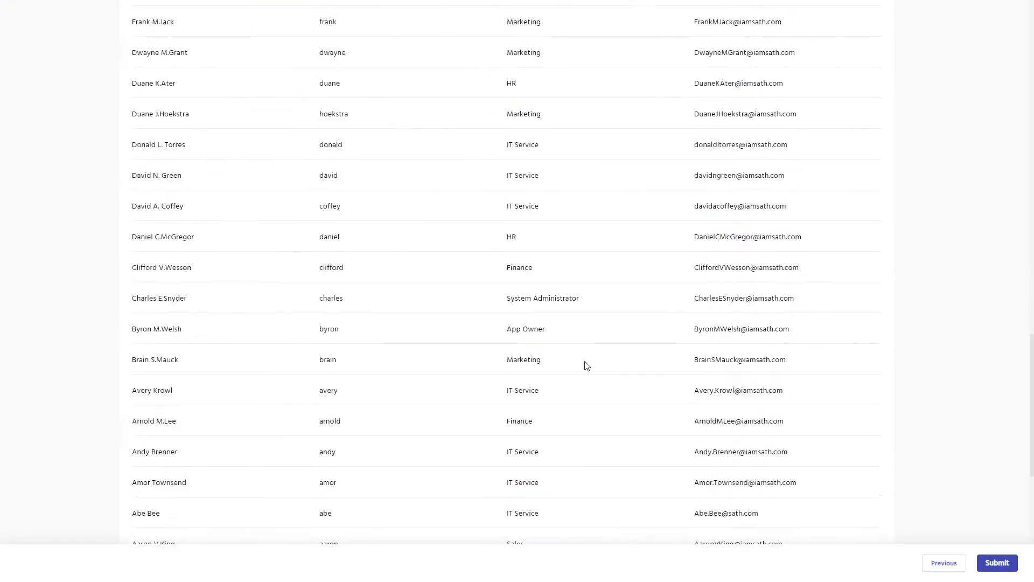
left_click(997, 562)
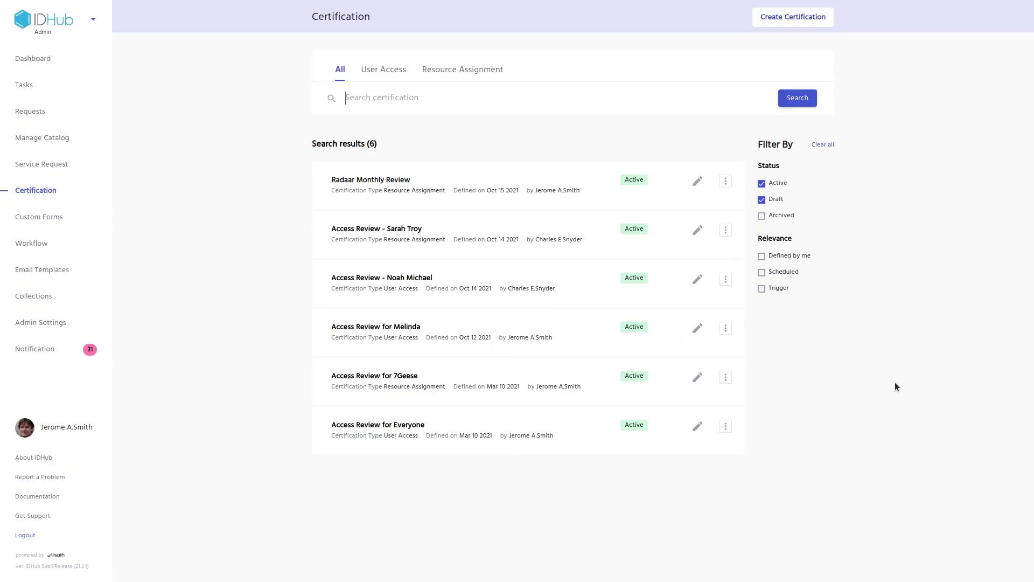
Run the Radaar Monthly Review certification immediately and confirm the run.
left_click(726, 181)
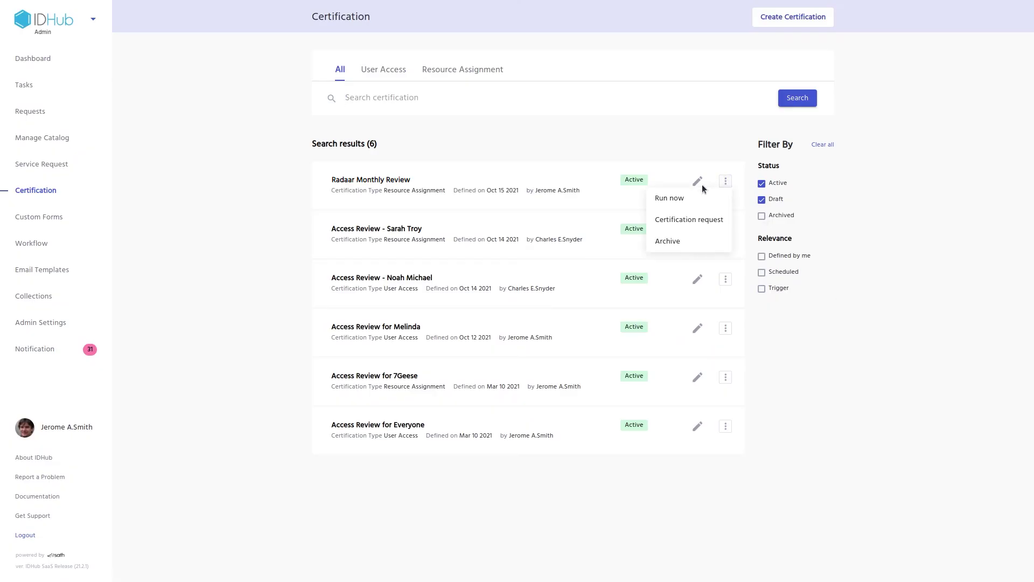
left_click(669, 199)
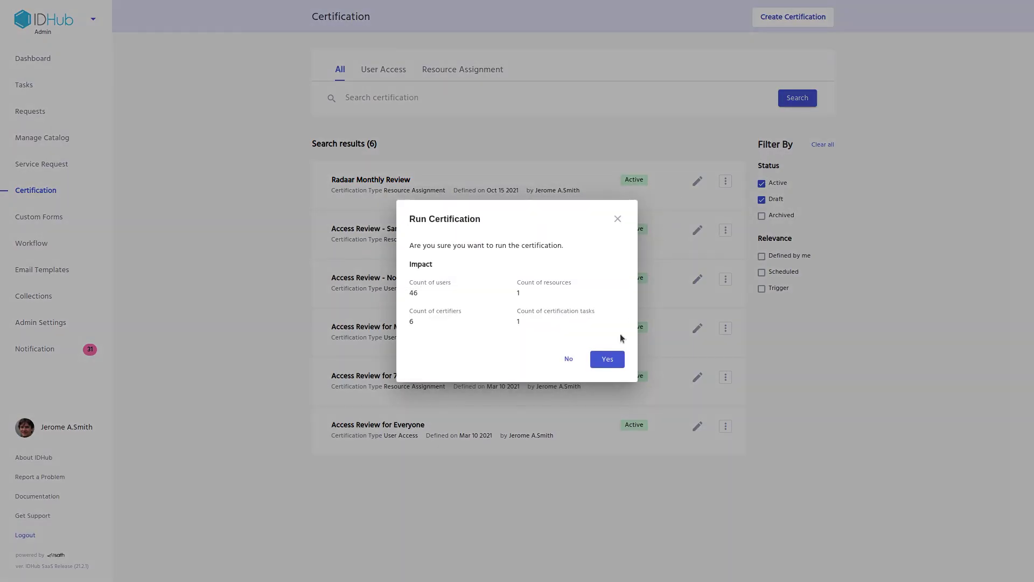
left_click(607, 358)
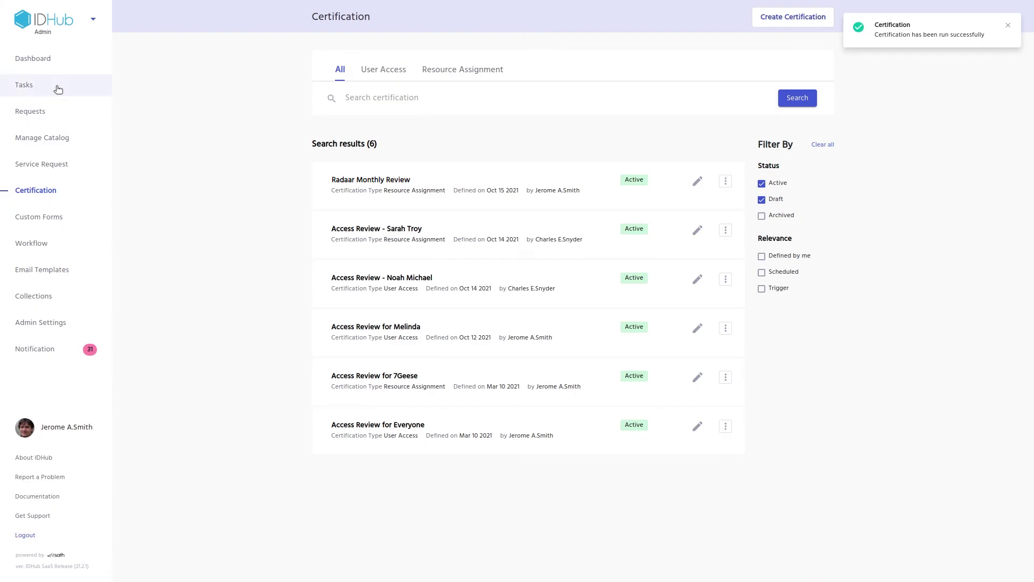
Certify all listed users in the Radaar certification task, declining to complete the certification.
left_click(58, 89)
left_click(439, 89)
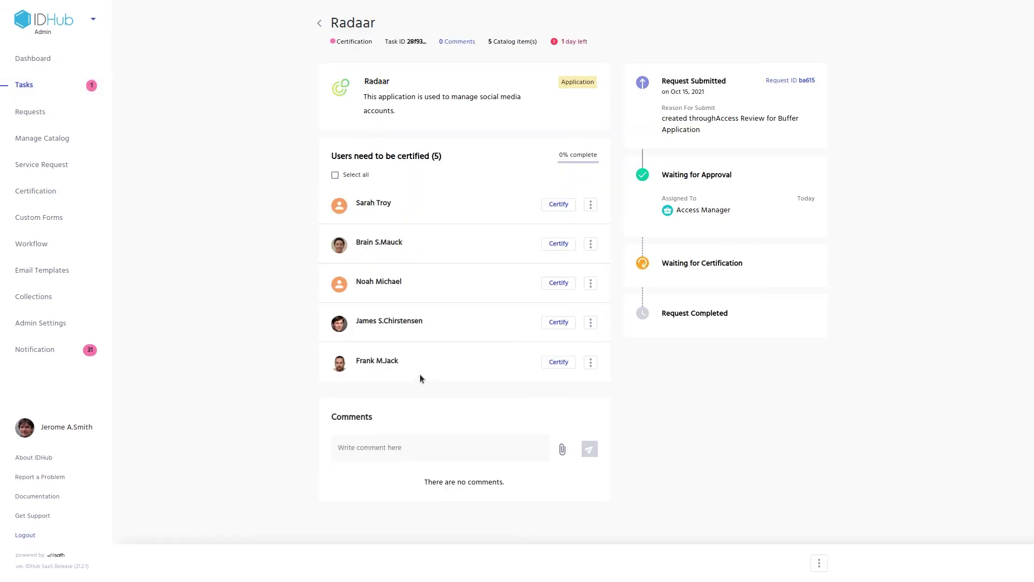
left_click(344, 176)
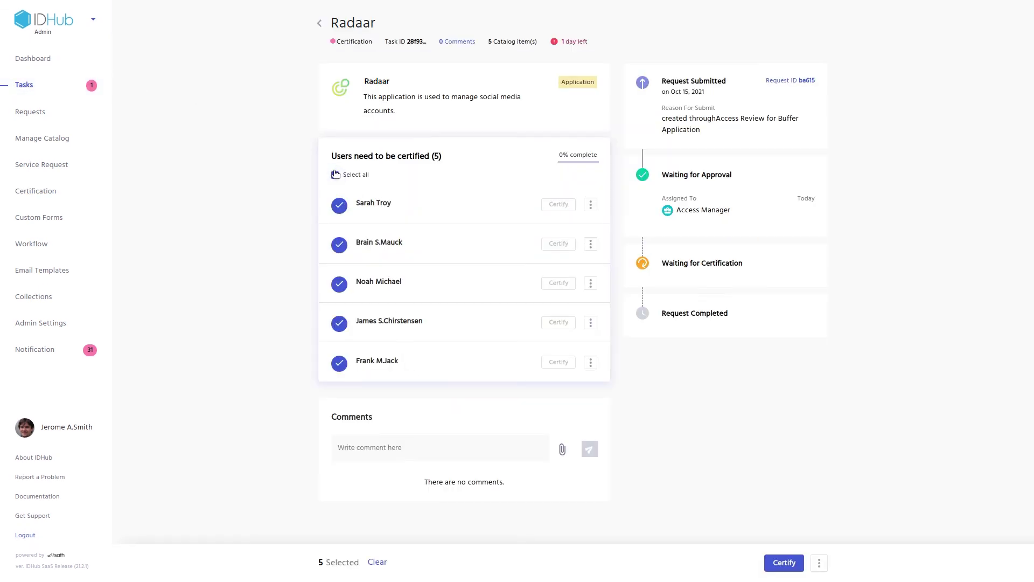
left_click(782, 563)
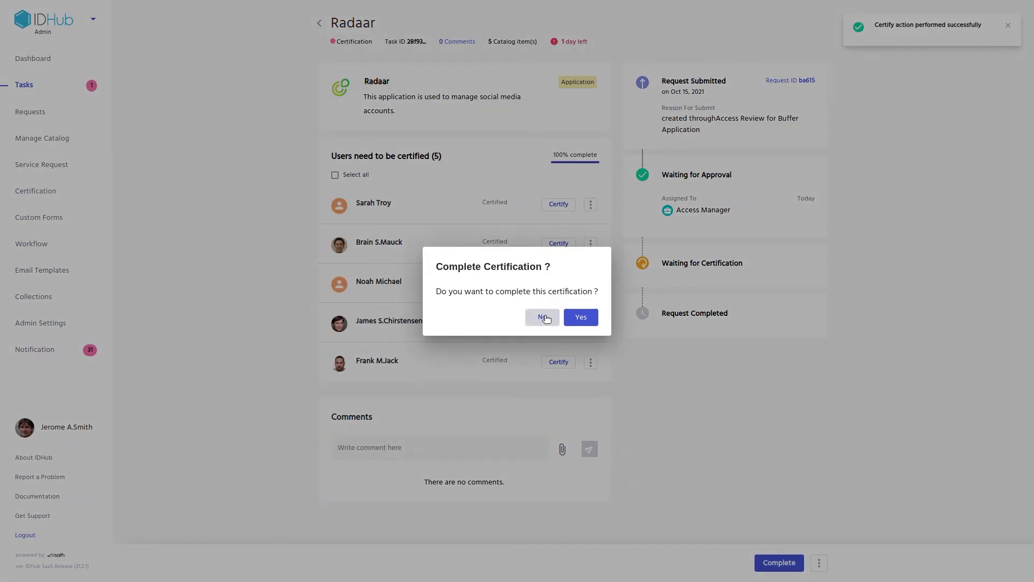
left_click(544, 317)
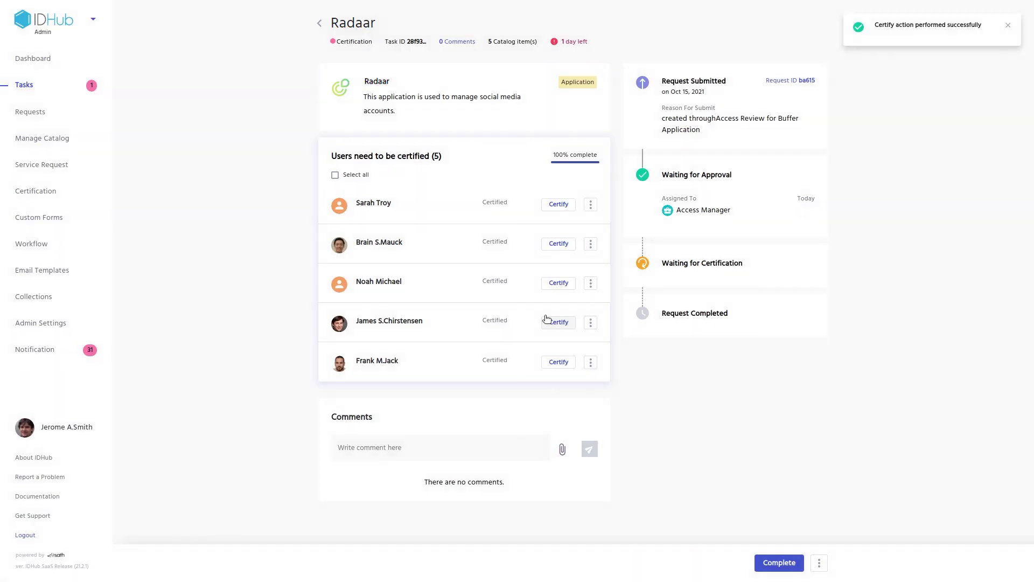
Revoke the last listed user's Radaar access in the certification task and complete the certification.
left_click(591, 365)
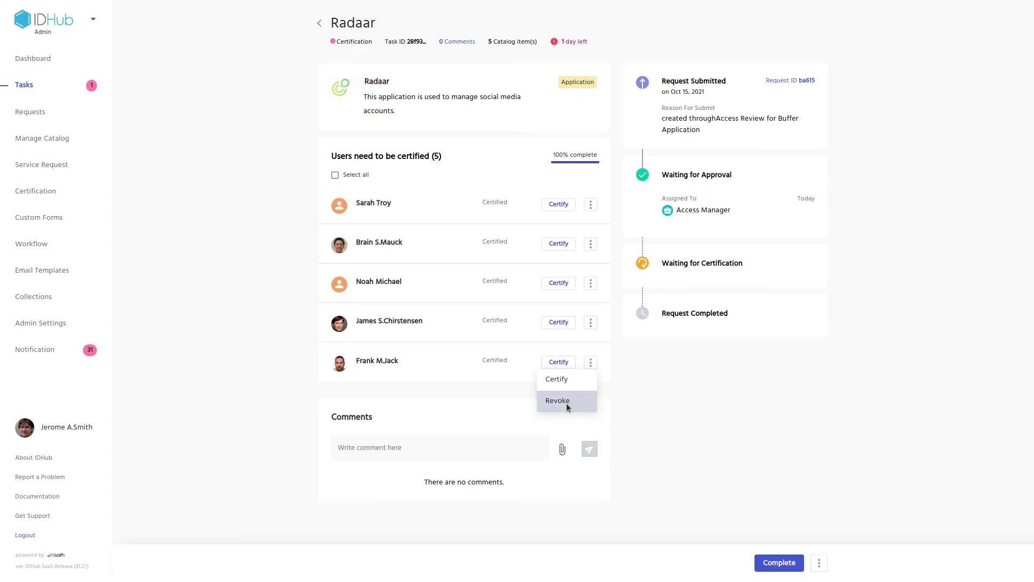
left_click(566, 403)
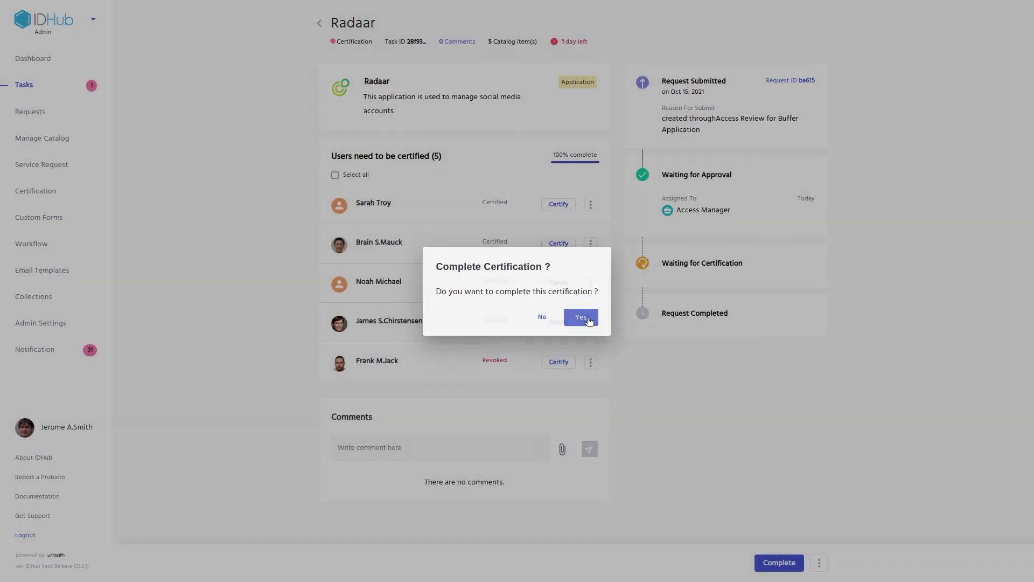
left_click(581, 318)
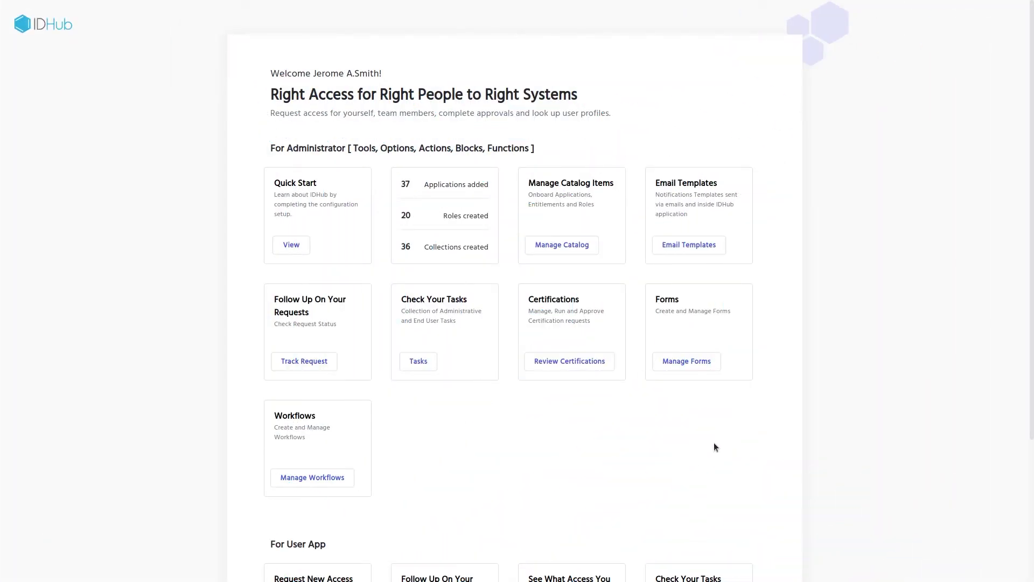
Go to requesting access in the user app, search the catalog's users for the Marketing Coordinator by name, and open their full profile.
scroll(715, 447, "down", 4)
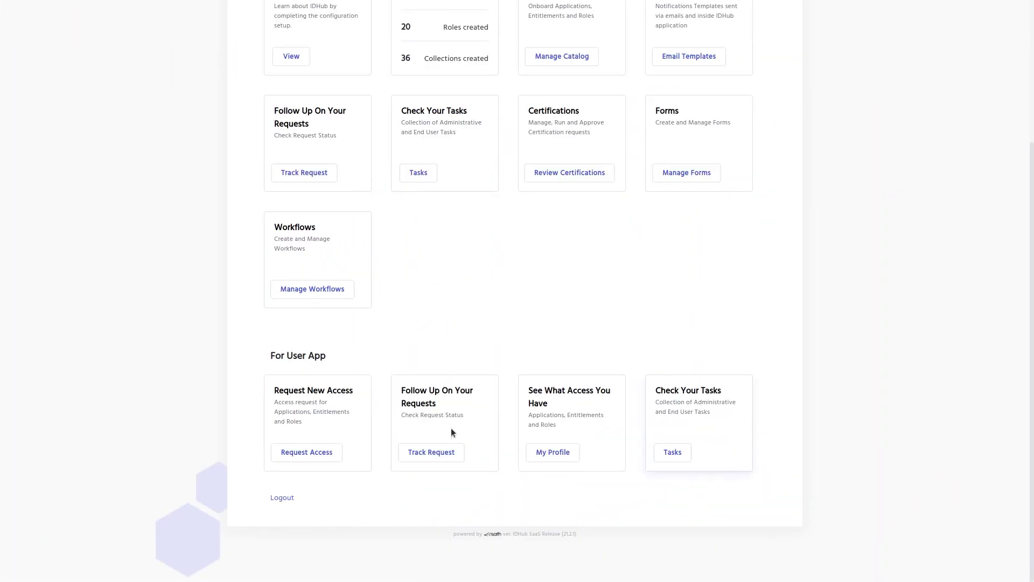
left_click(335, 455)
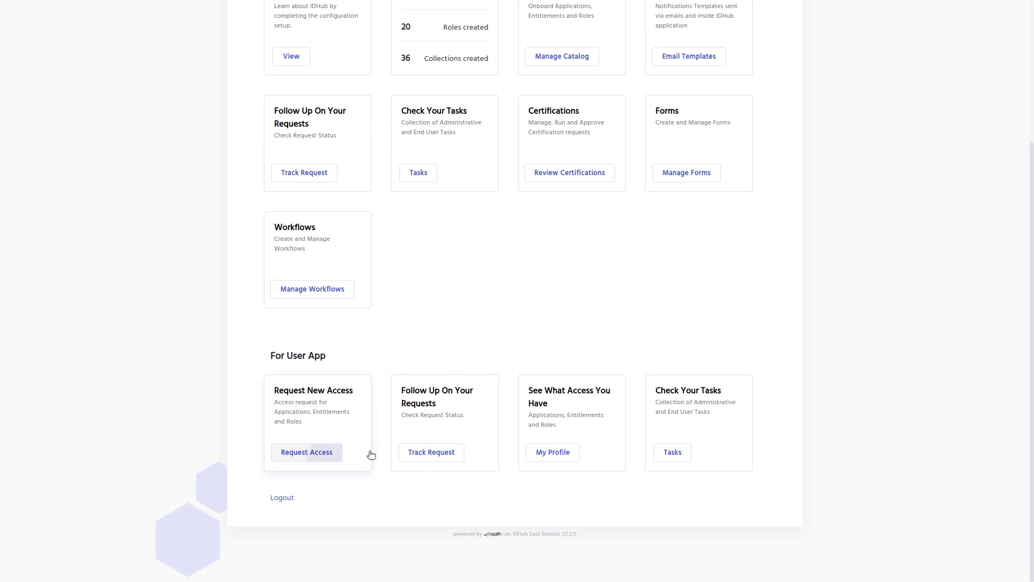
left_click(499, 69)
type("Noa")
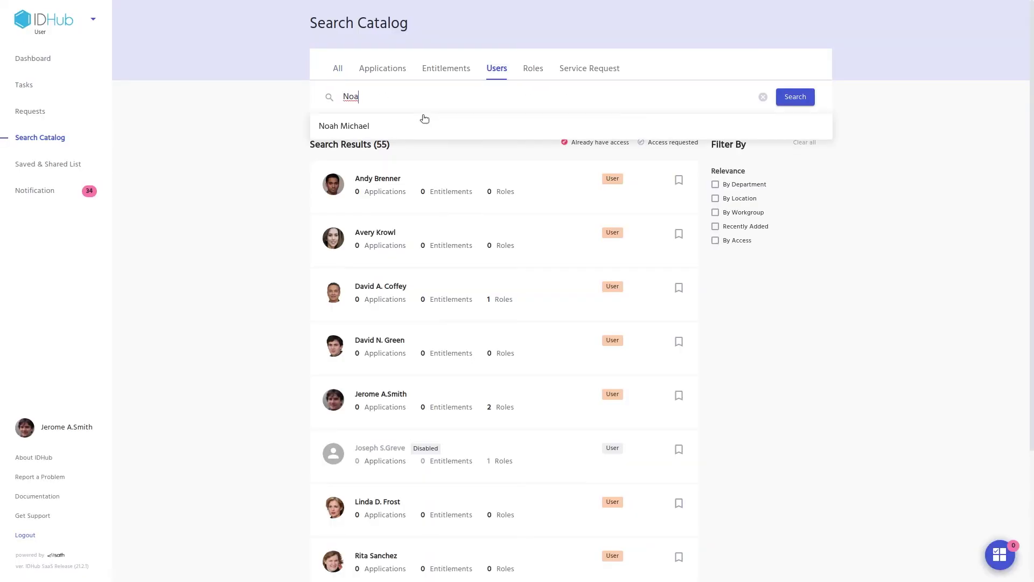
left_click(423, 124)
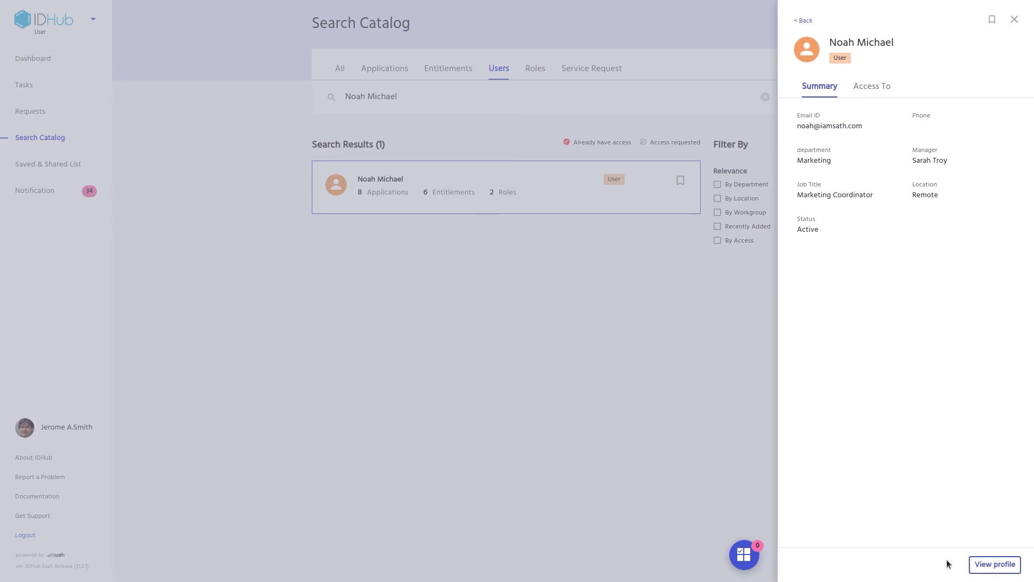
left_click(983, 563)
left_click(594, 275)
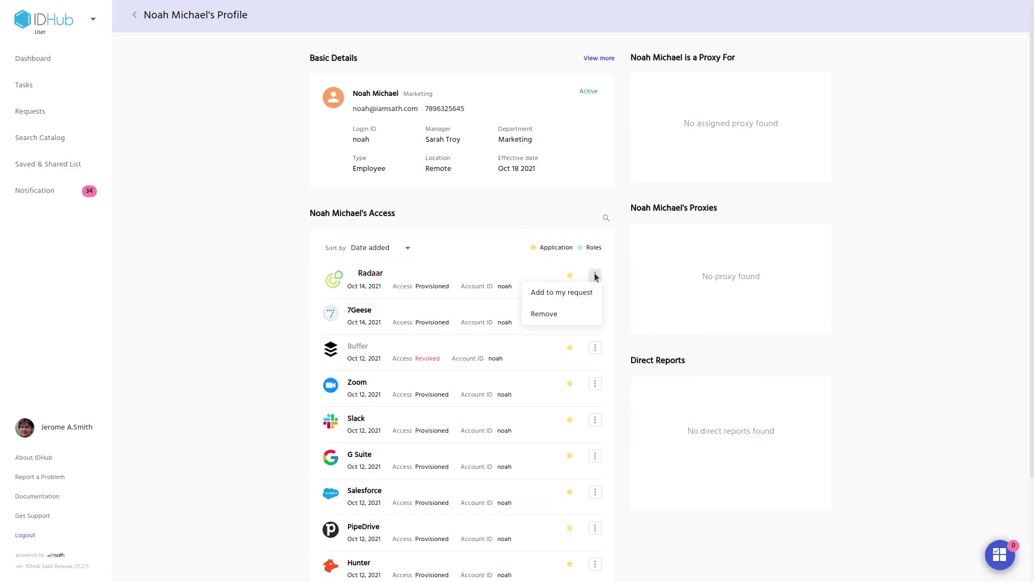
left_click(541, 314)
left_click(614, 318)
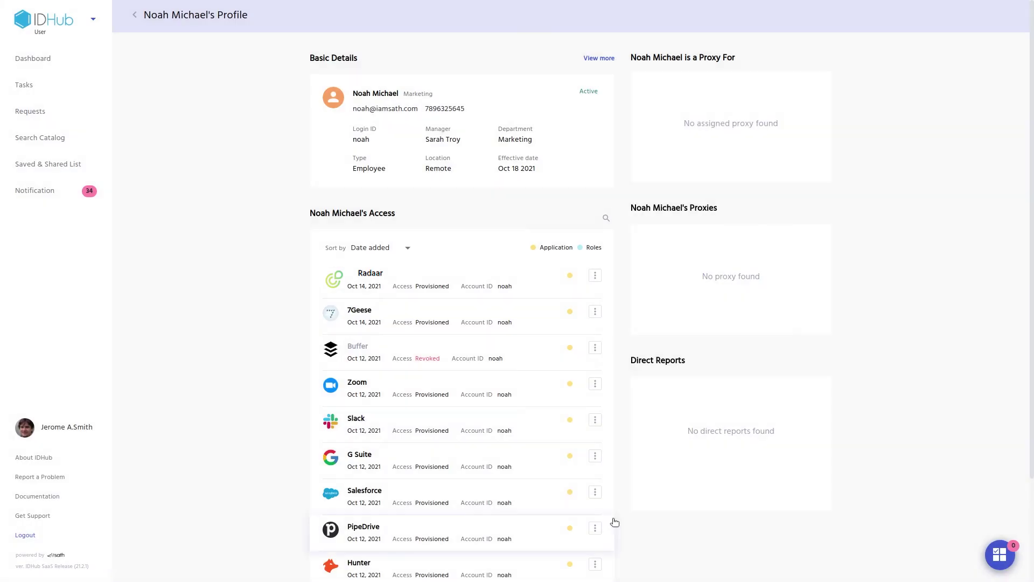